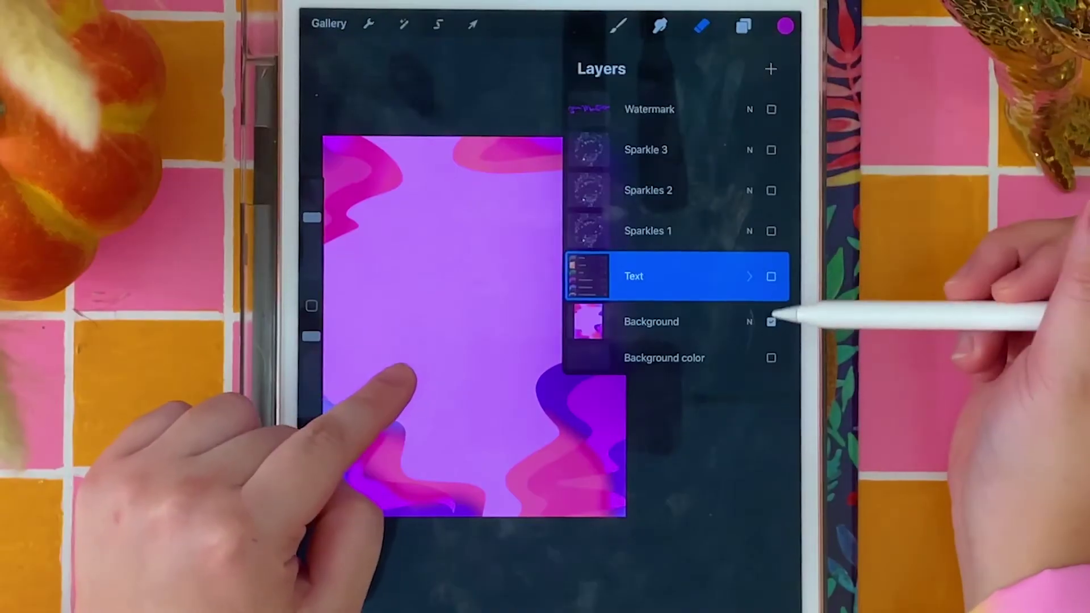
- Select the Background layer in Procreate's Layers panel
click(758, 321)
- Make Background, NOT WITHOUT MY, Glitter Shadow 1, Glitter Shadow 2 and Glitter lettering layers visible
click(771, 321)
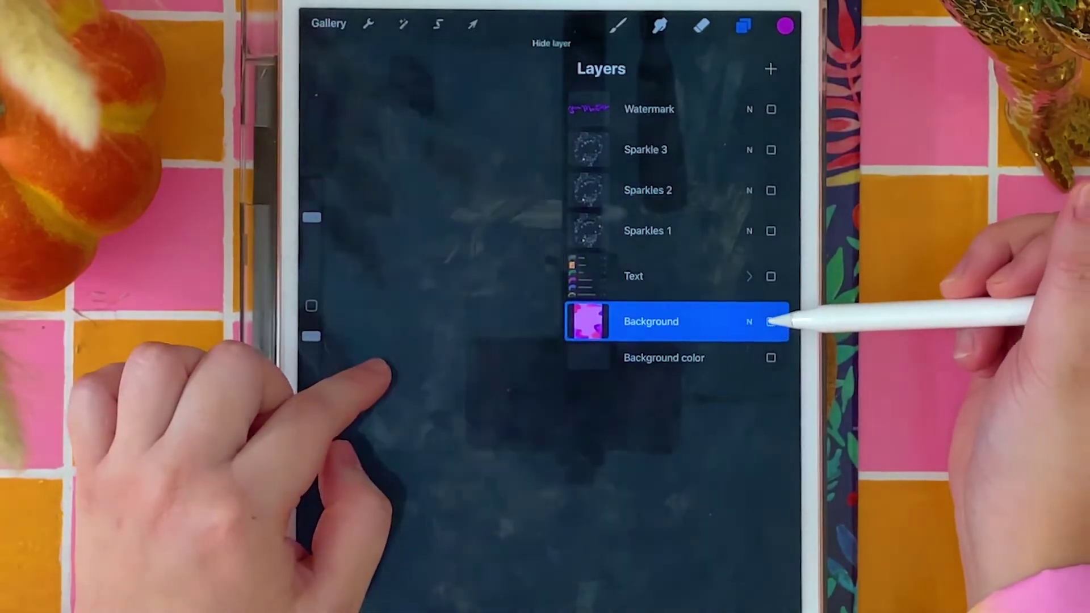
click(771, 322)
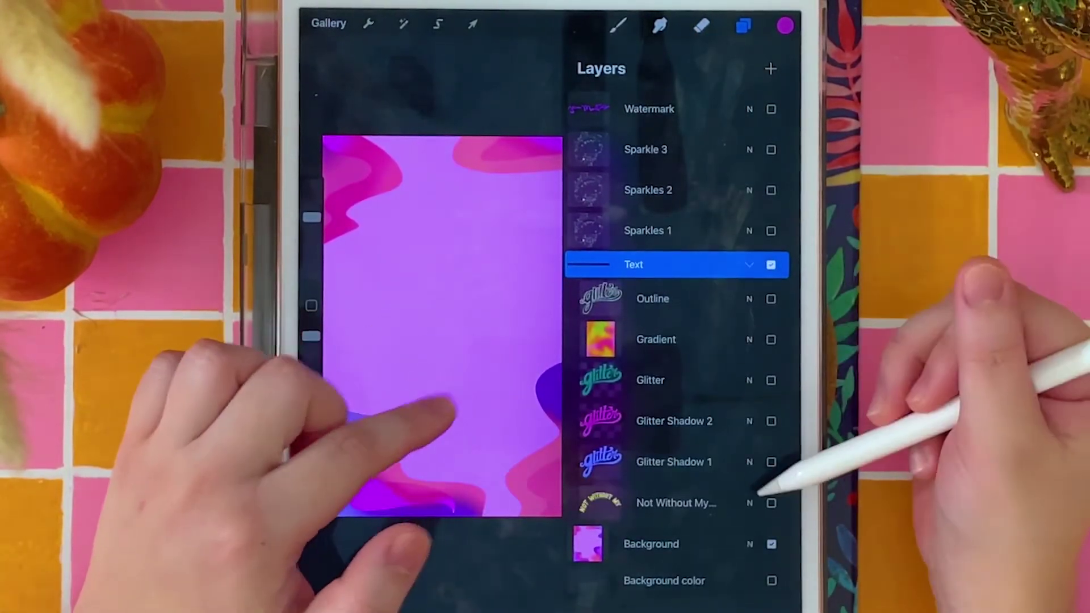
click(771, 503)
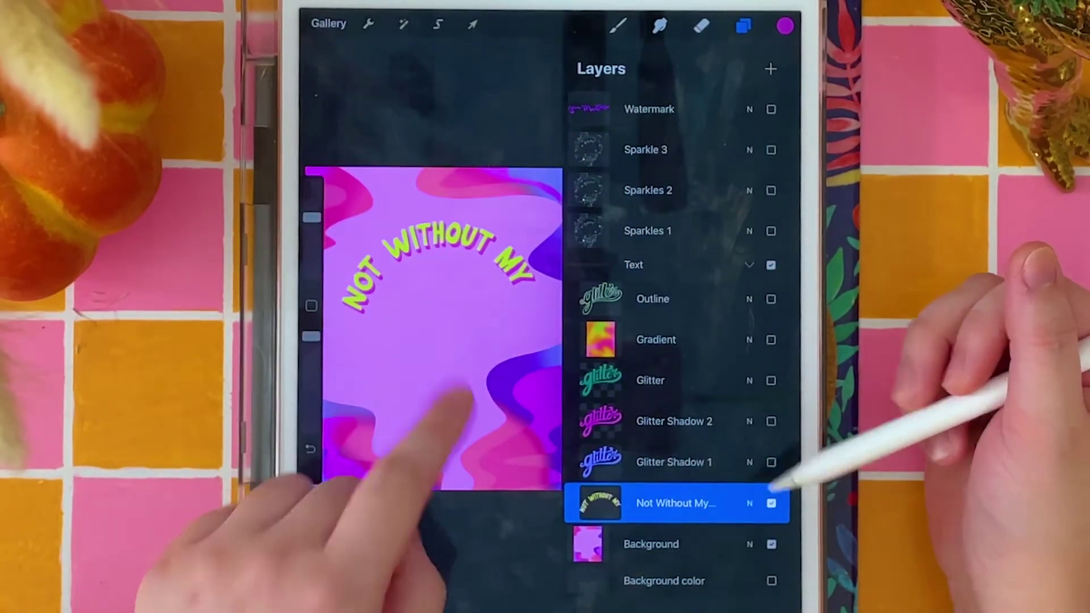
click(771, 463)
click(771, 340)
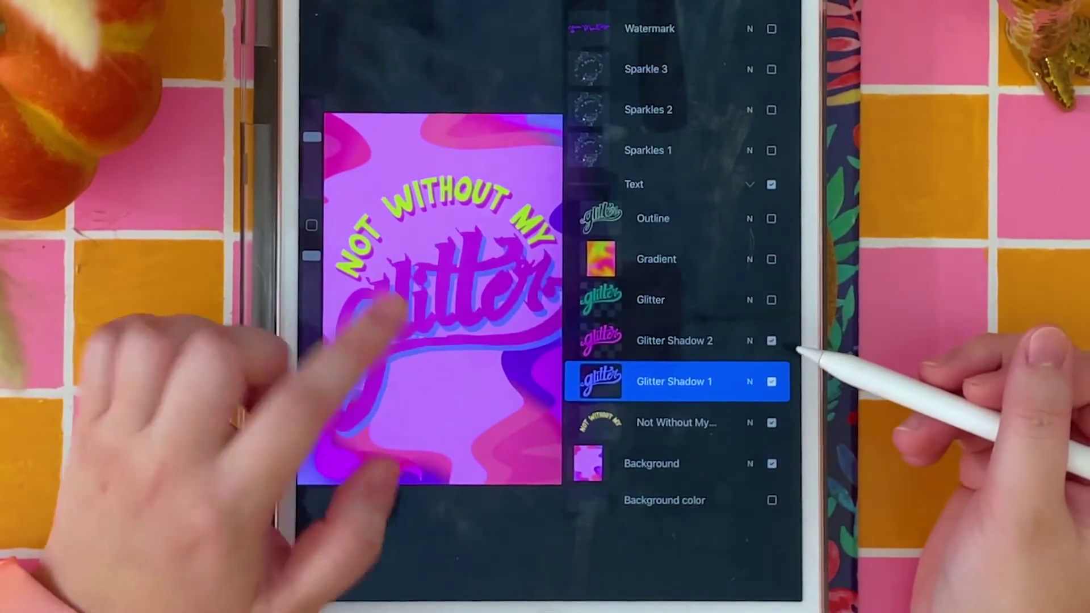
click(772, 300)
click(771, 300)
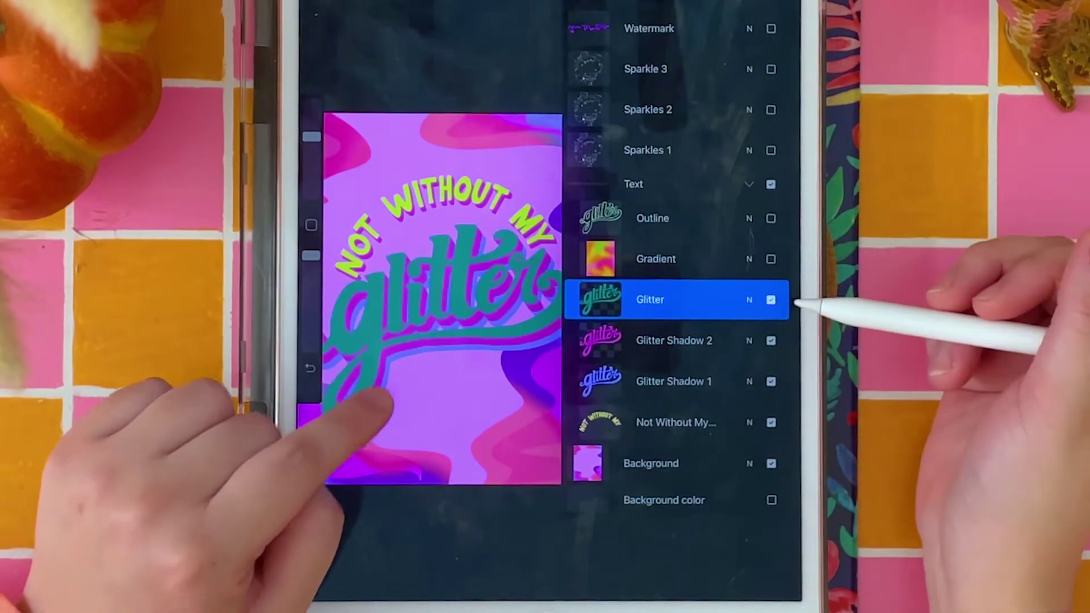
drag(346, 349, 499, 266)
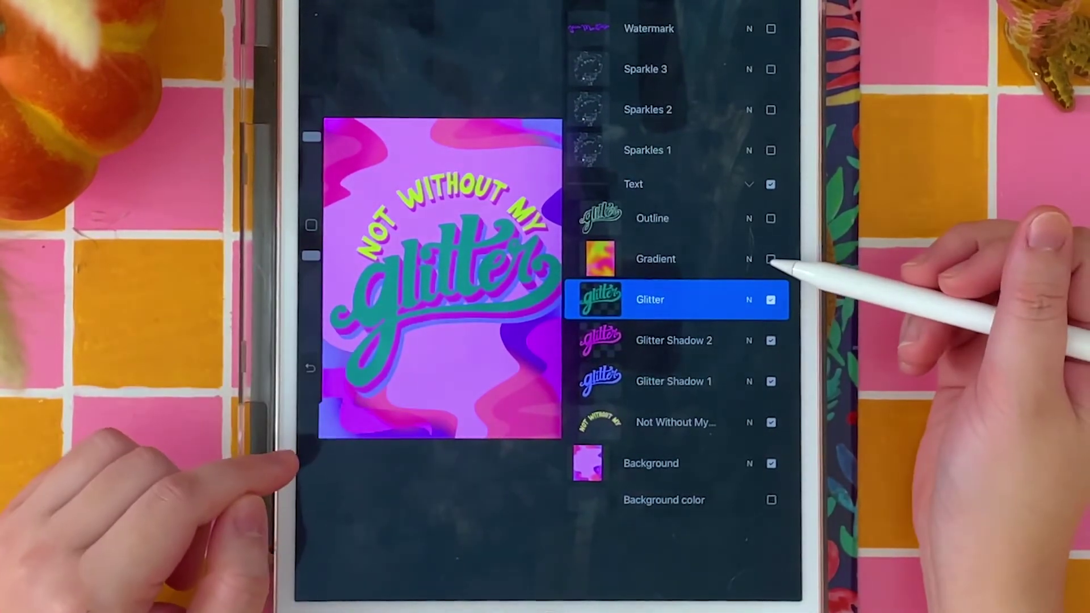
- Show the Gradient layer and set Gradient and Outline as clipping masks over the lettering
click(770, 259)
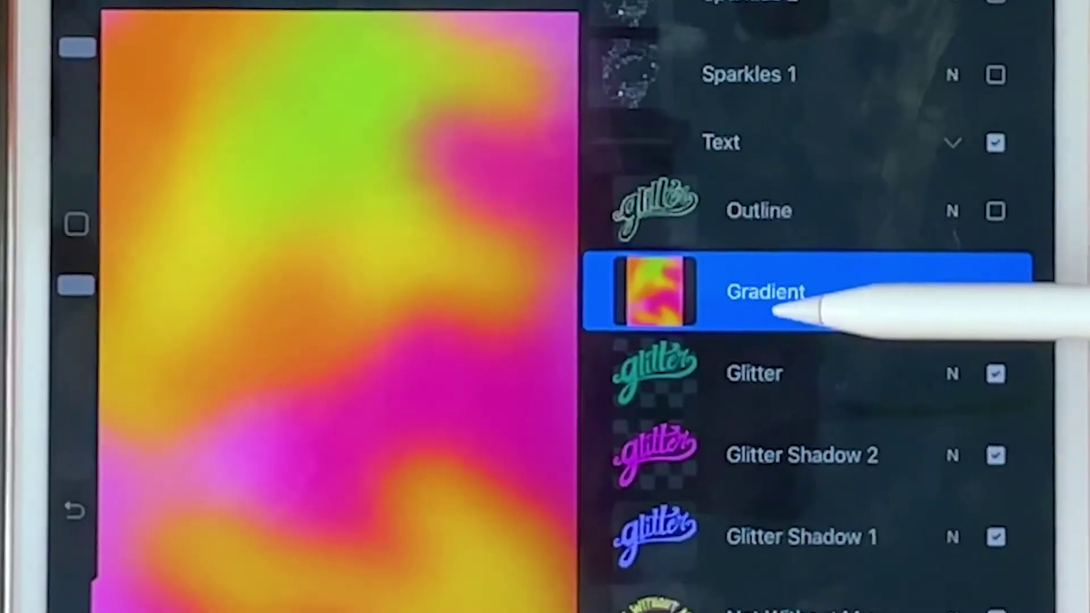
click(658, 259)
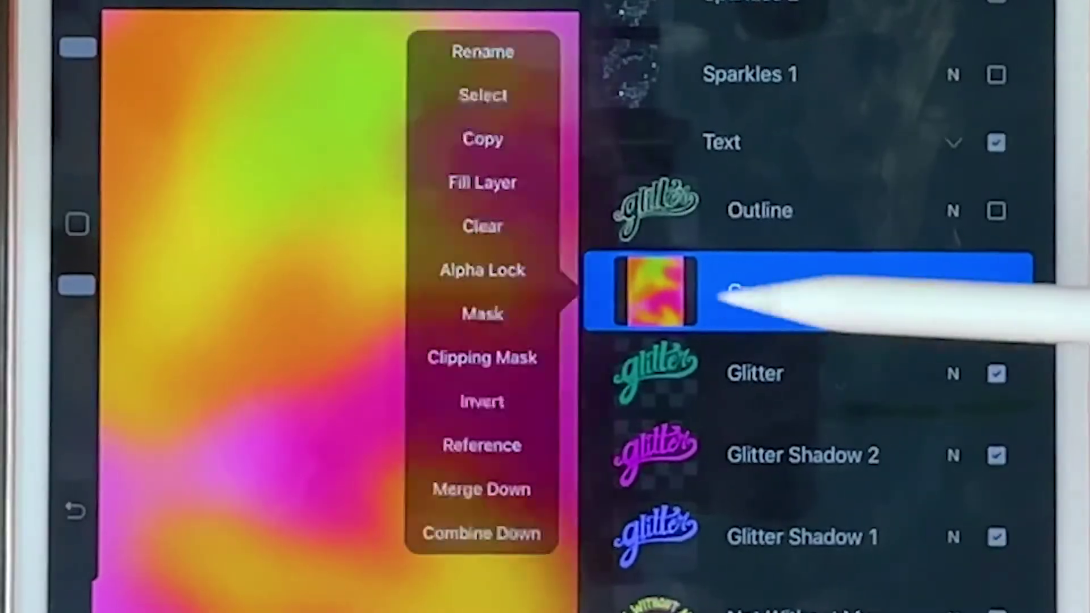
click(483, 357)
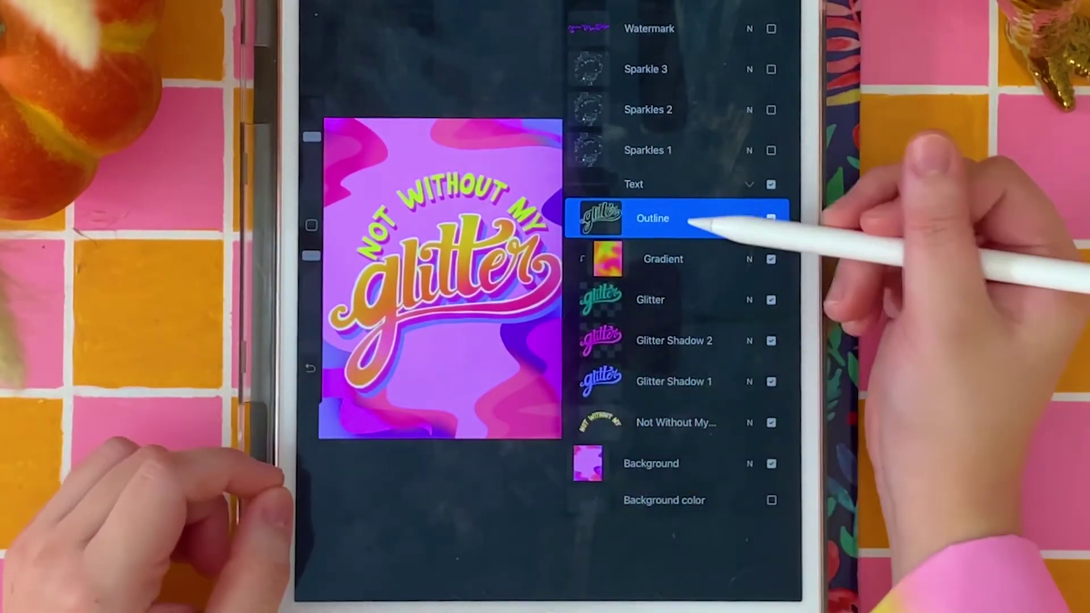
click(655, 219)
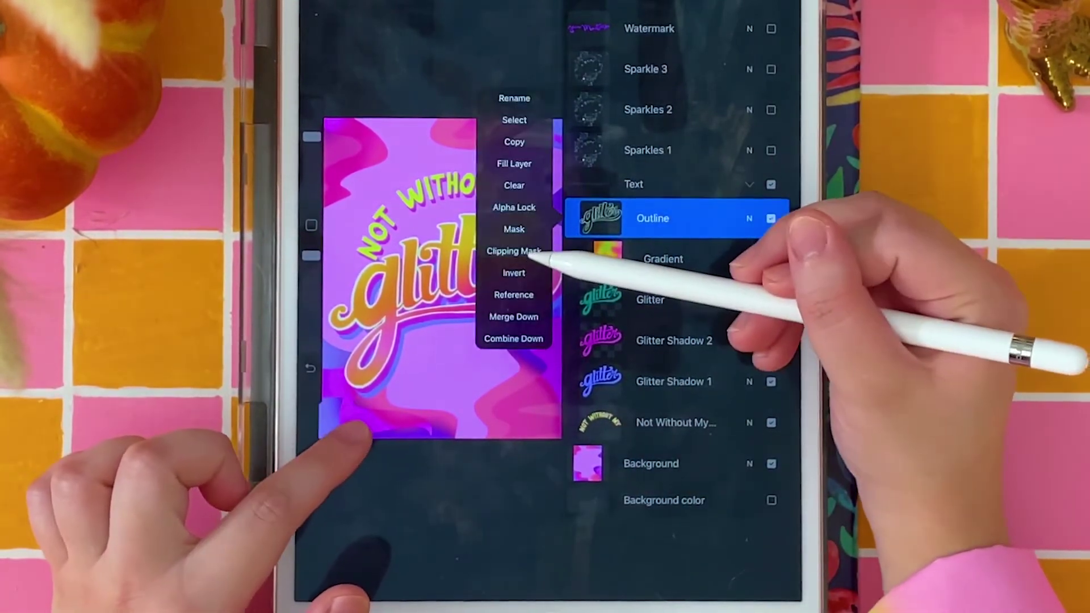
click(531, 253)
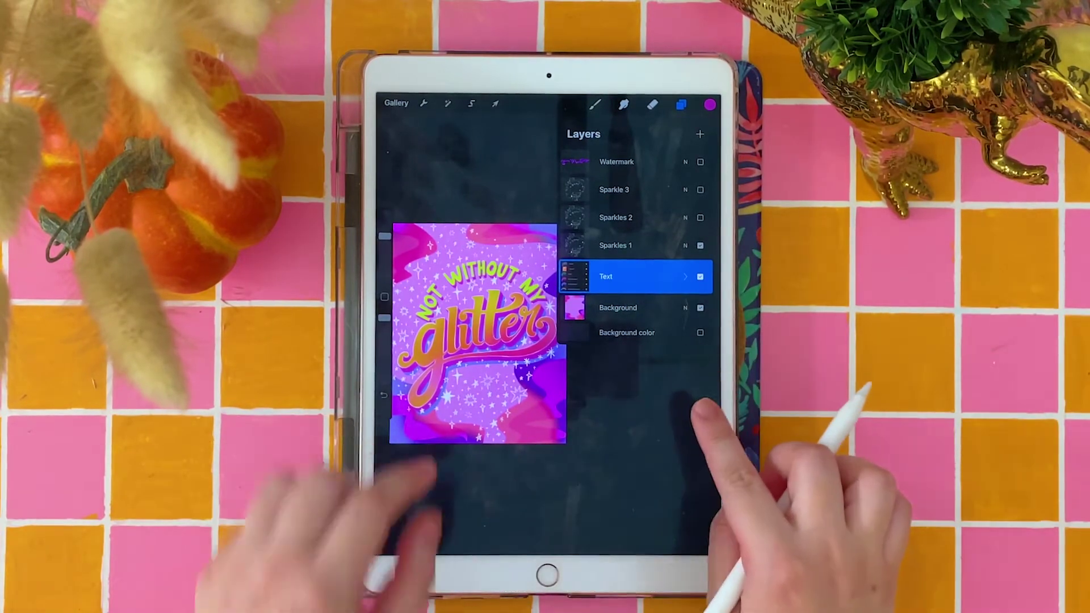
- Compare Sparkles 1, Sparkles 2 and Sparkle 3, leaving only Sparkles 1 visible
scroll(454, 340, up, 3)
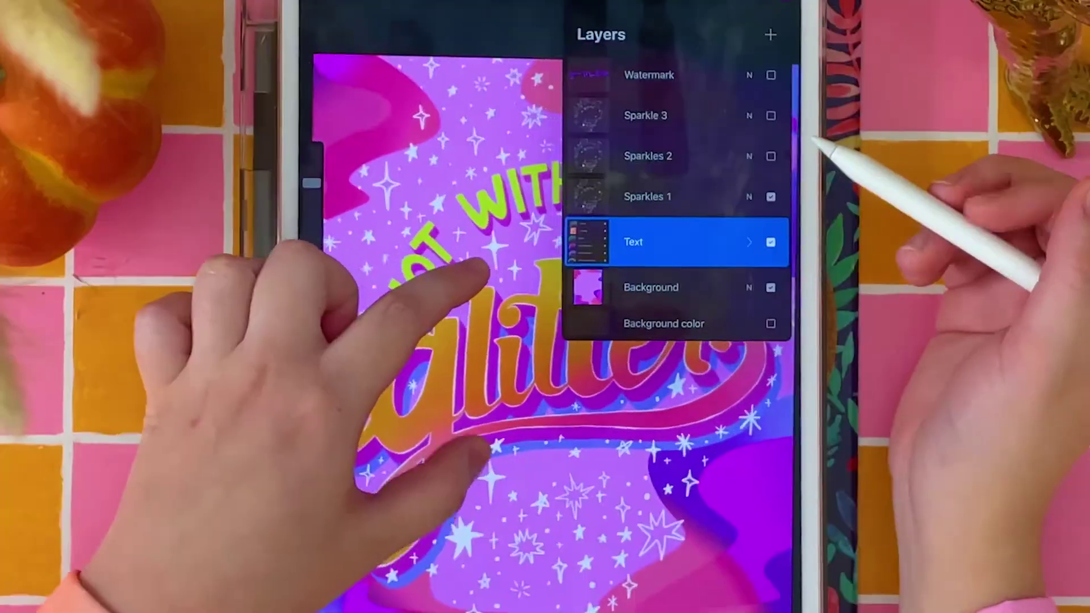
scroll(432, 272, down, 3)
click(771, 156)
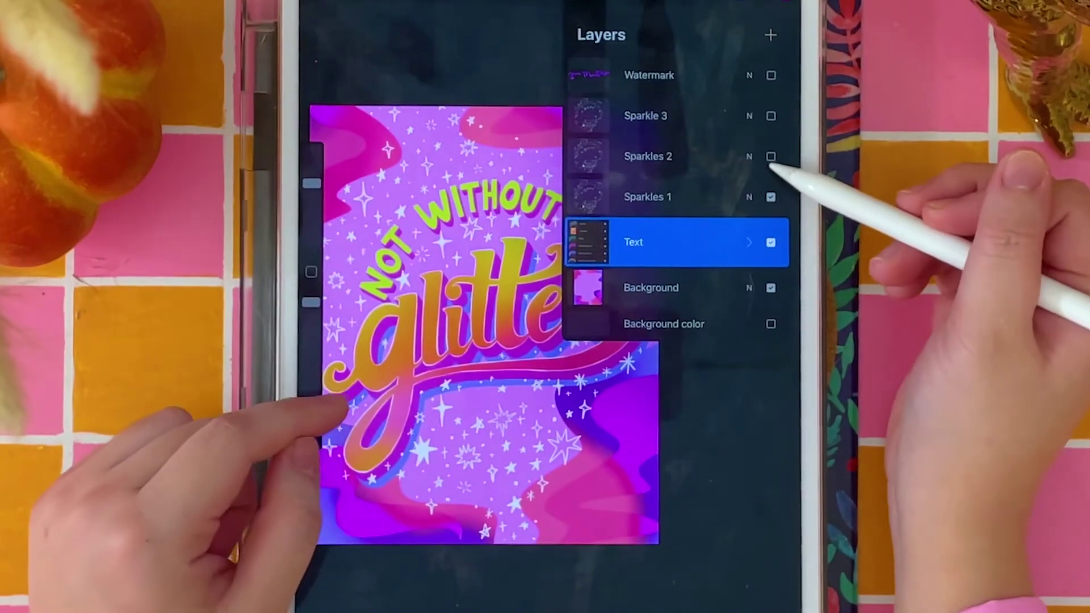
click(770, 116)
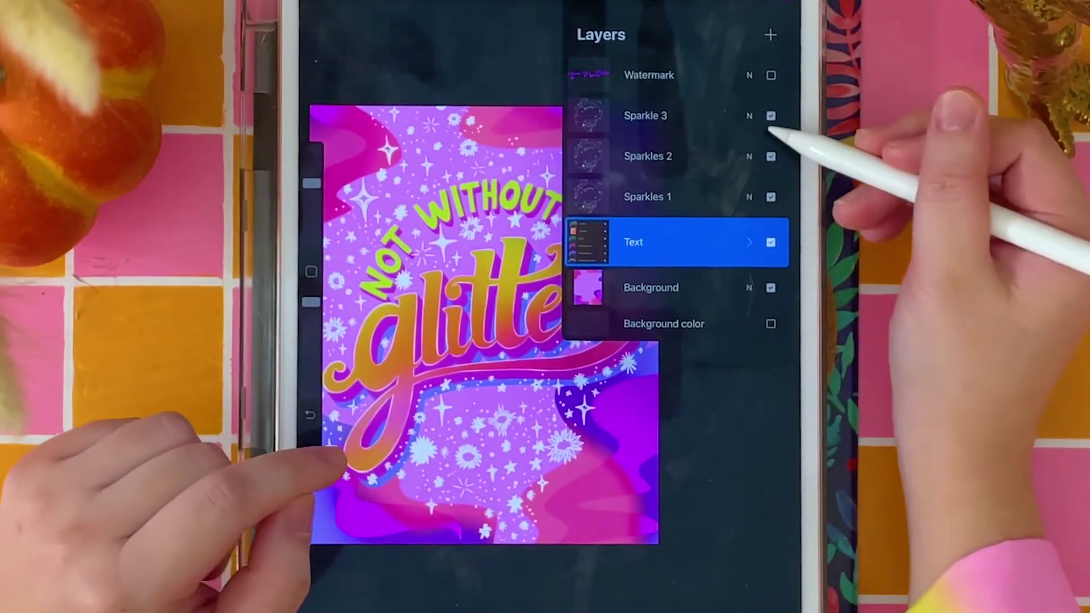
click(770, 116)
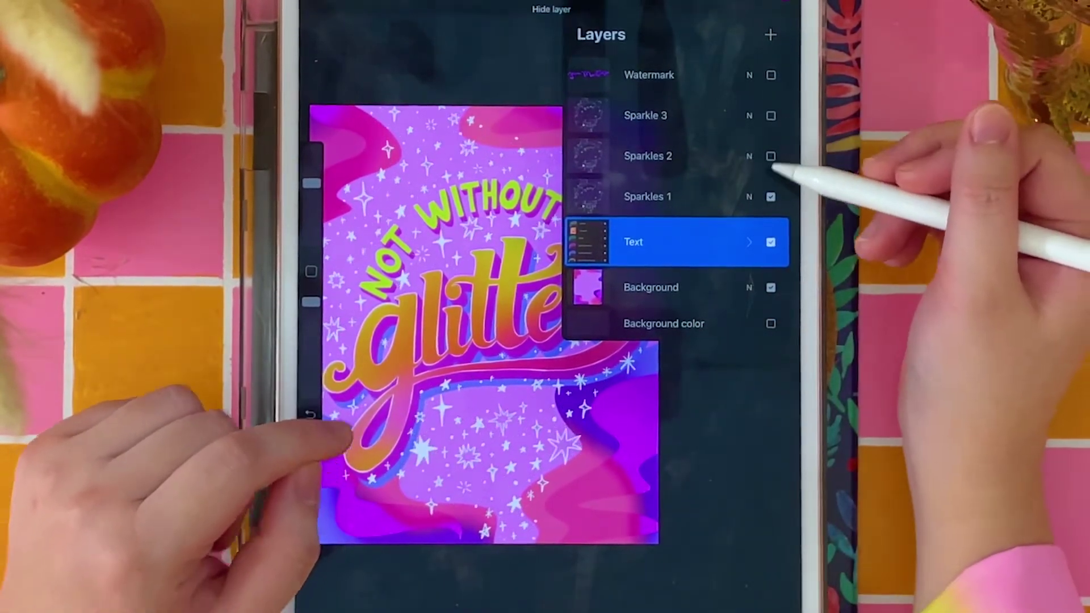
click(755, 197)
click(771, 196)
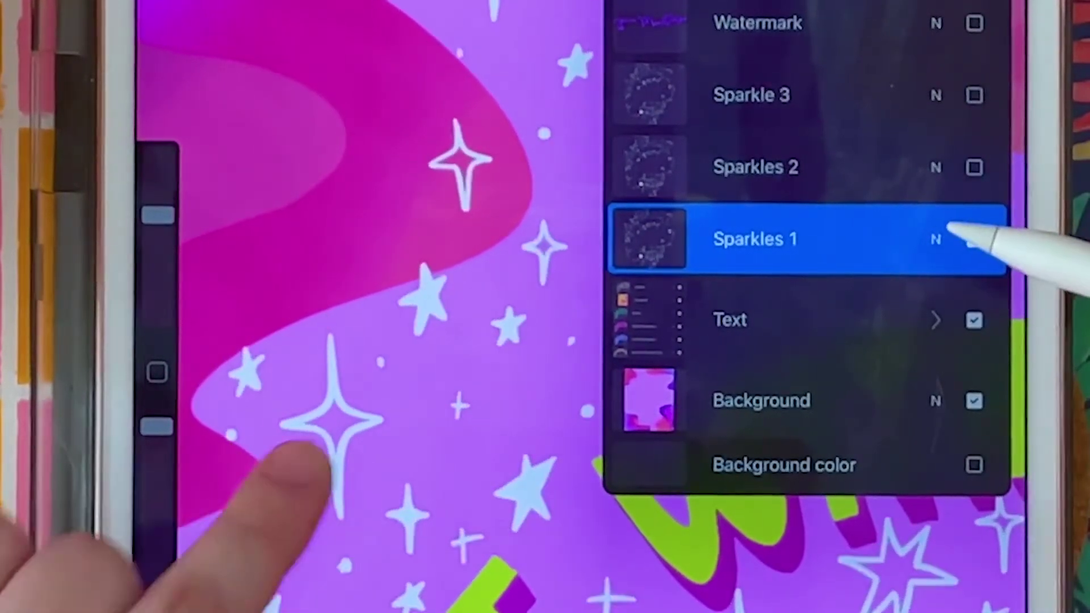
click(974, 239)
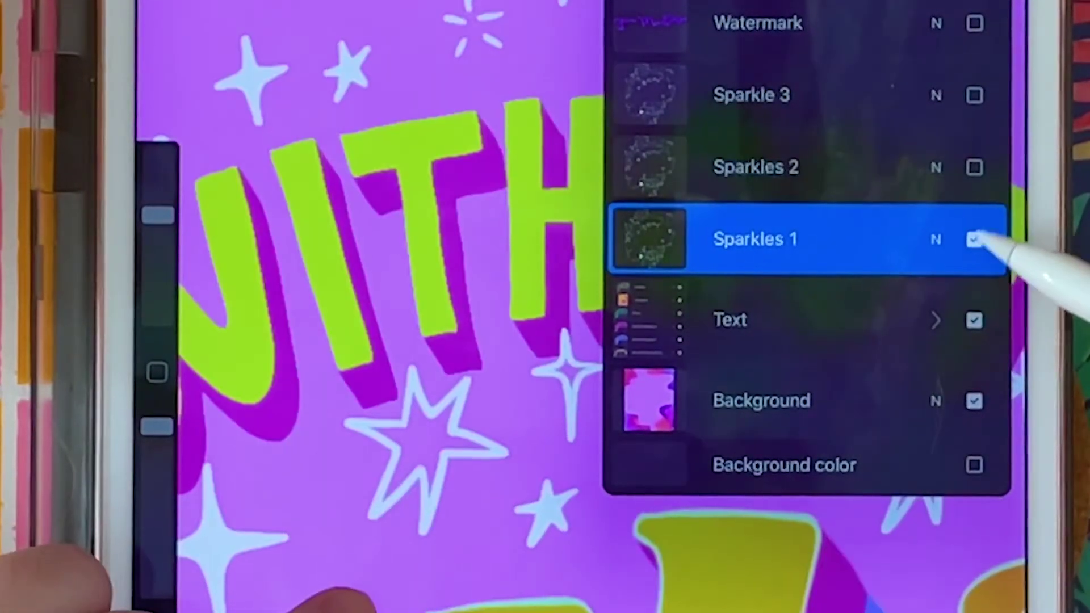
click(975, 239)
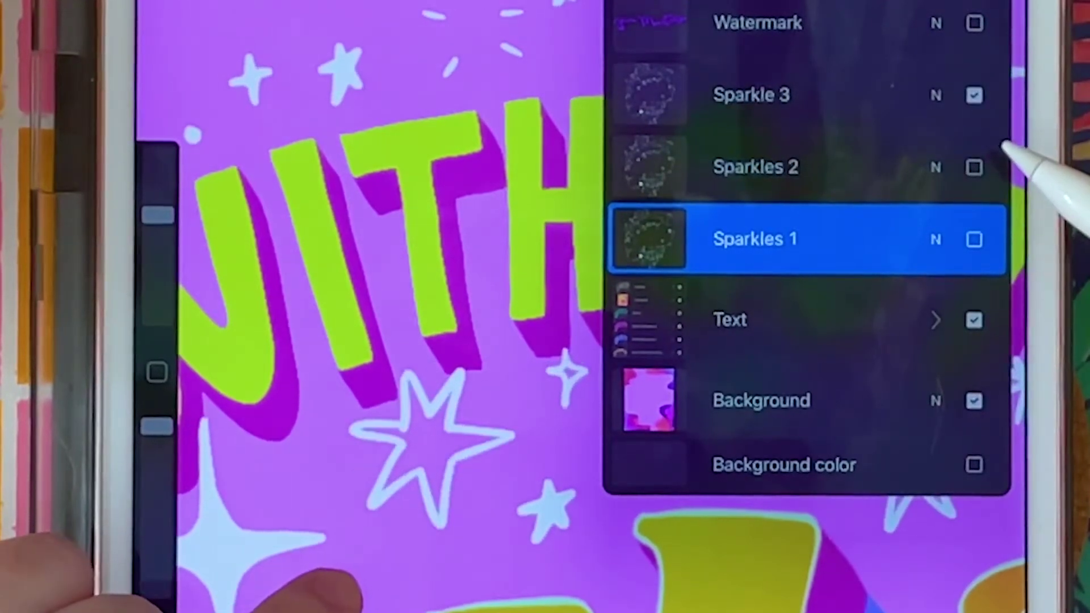
click(975, 239)
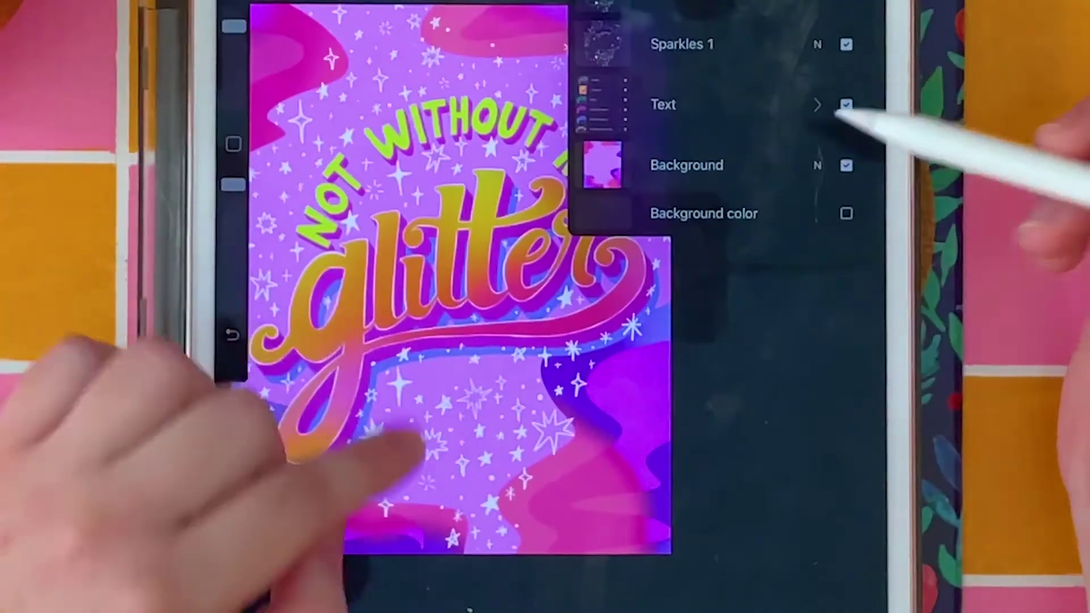
- Turn on and select the Watermark signature layer
scroll(488, 397, up, 5)
scroll(489, 398, down, 6)
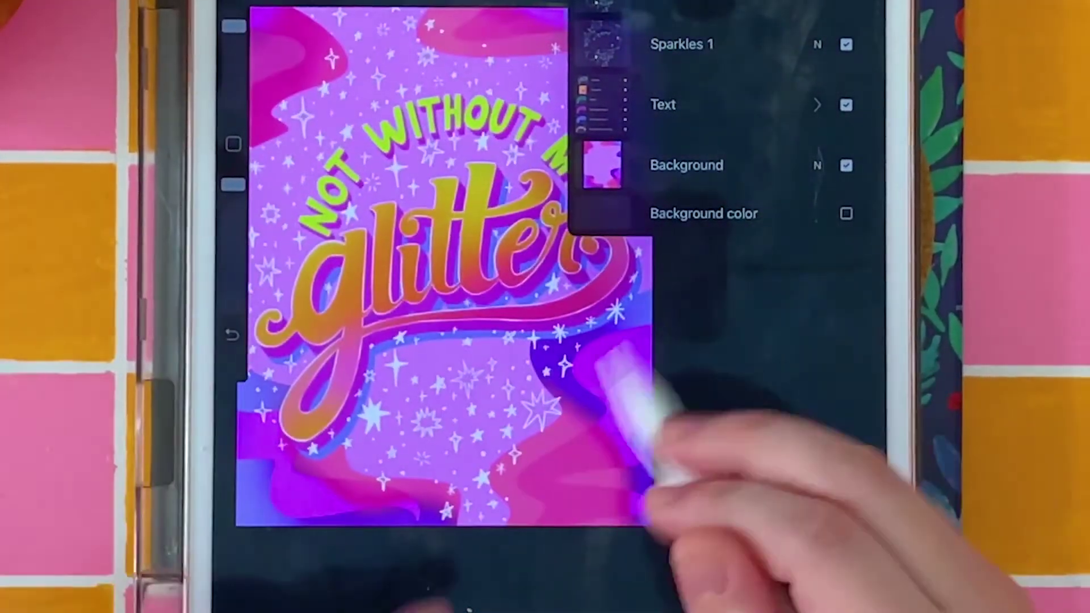
scroll(483, 369, up, 5)
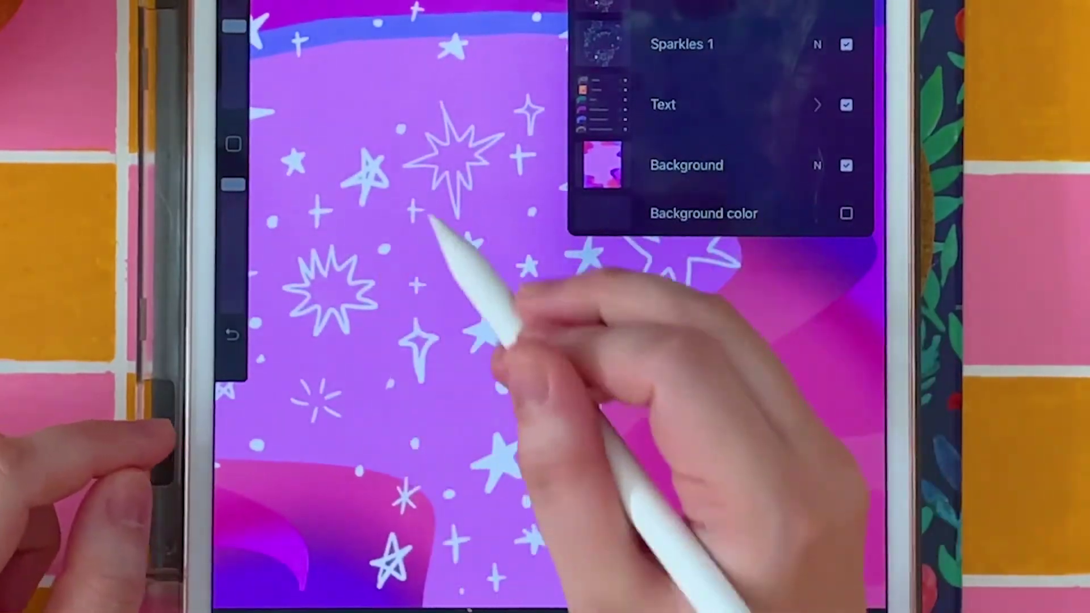
scroll(398, 256, down, 5)
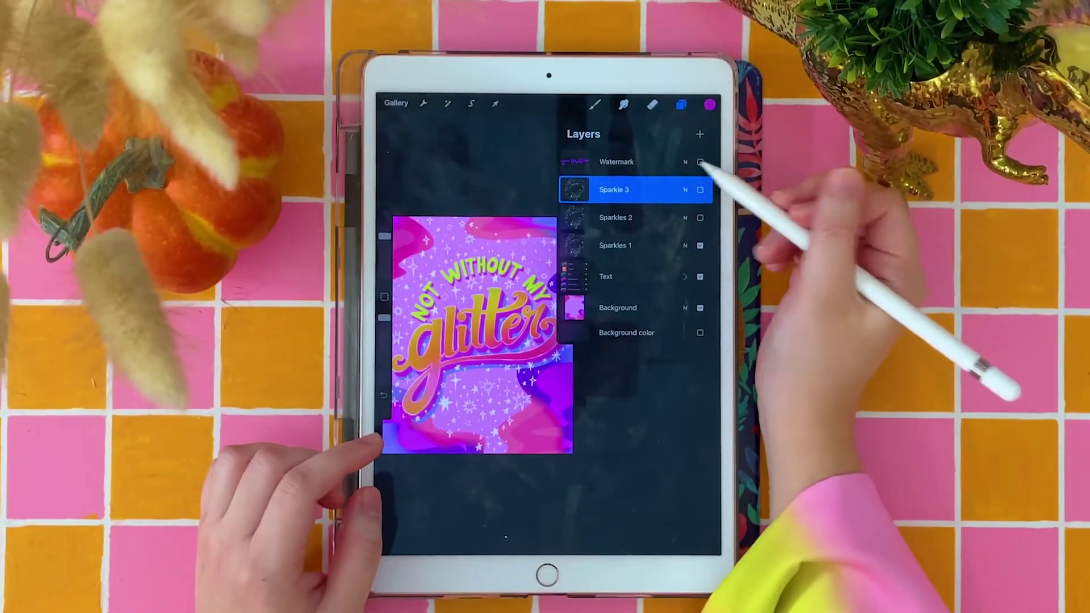
click(701, 162)
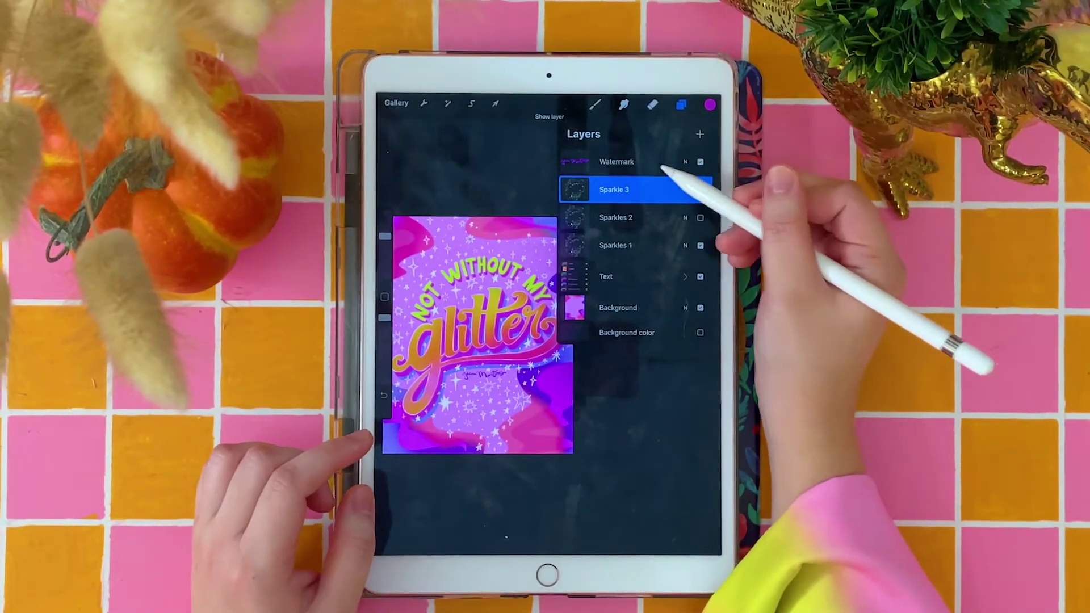
click(665, 165)
scroll(477, 318, up, 5)
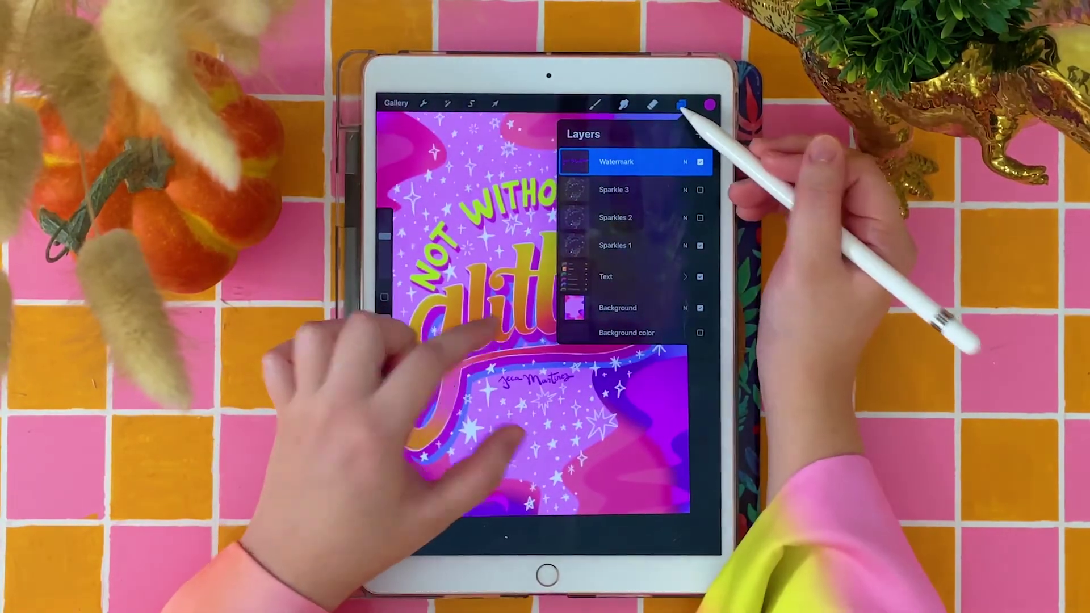
scroll(483, 330, down, 5)
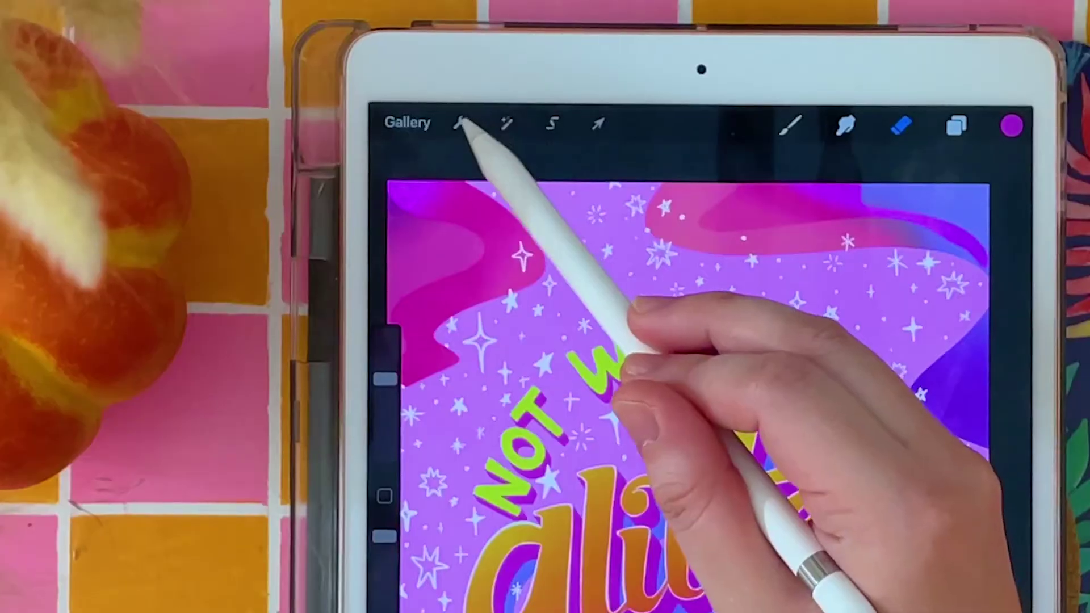
click(456, 163)
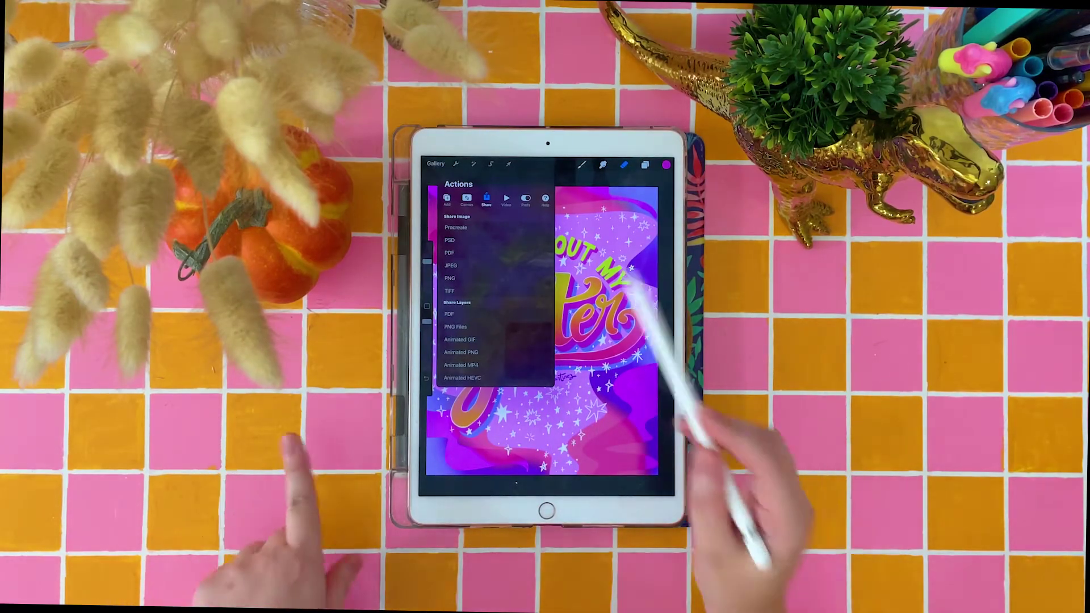
click(456, 163)
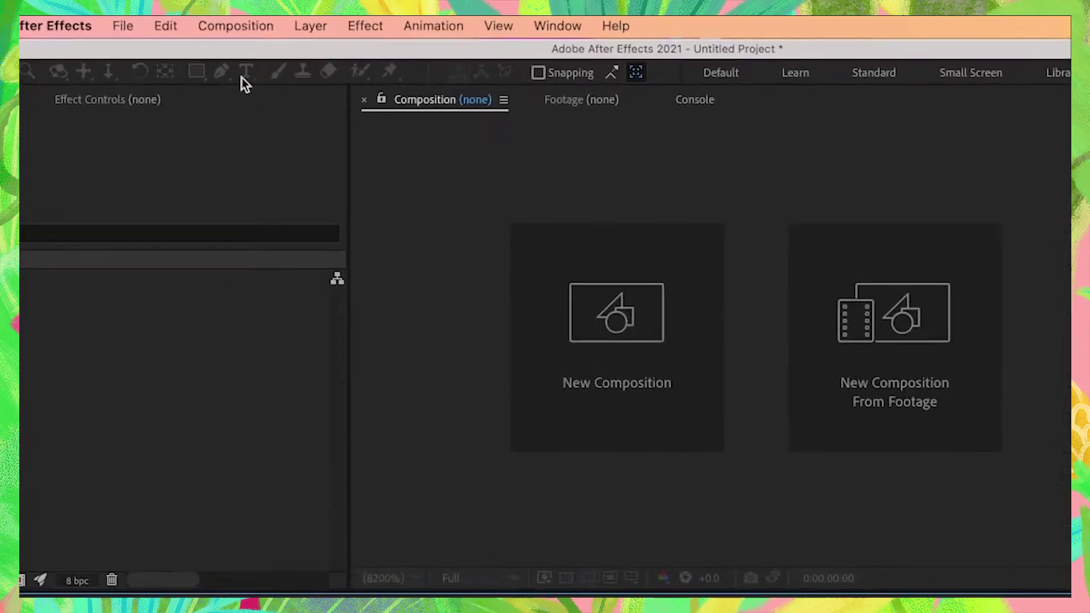
- Create Comp 1 at 1440×1800 px, square pixels, 12 fps, 0:00:04:00 long, and select it
click(225, 23)
click(257, 69)
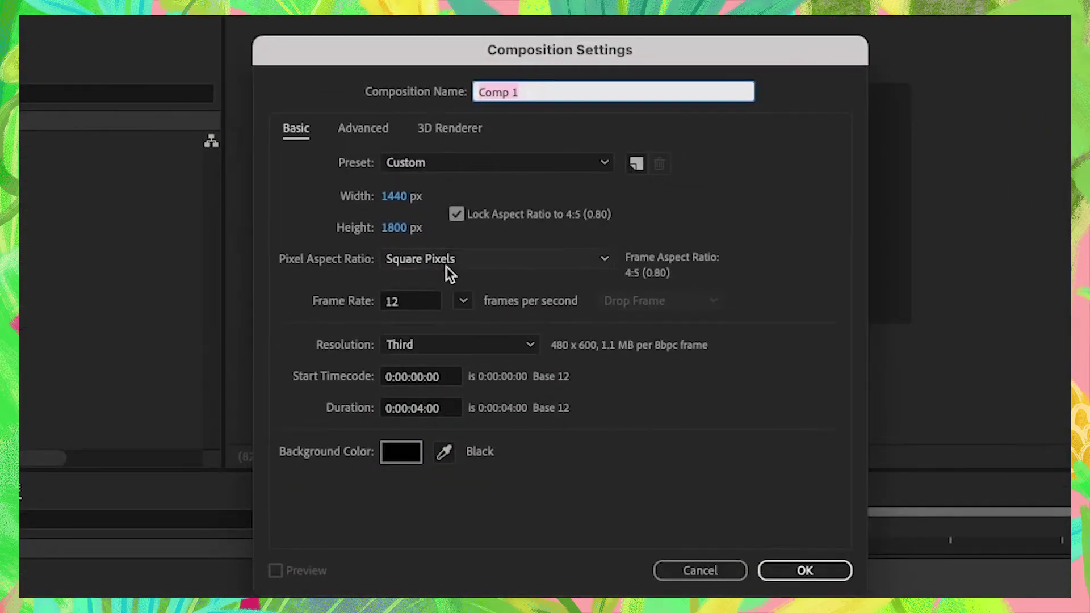
click(449, 269)
click(414, 282)
click(402, 306)
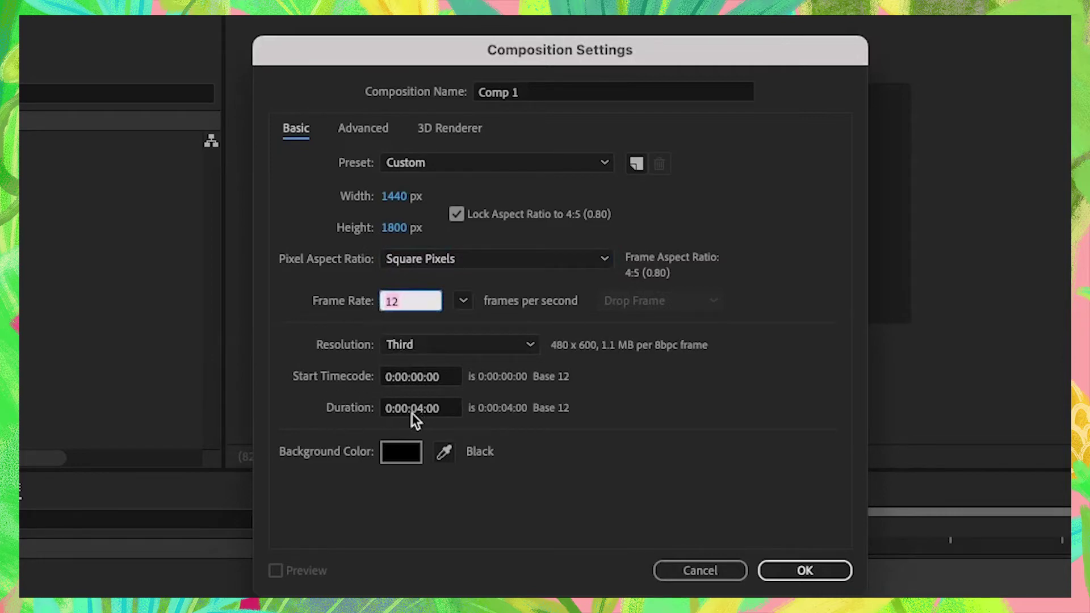
drag(412, 413, 451, 414)
click(818, 572)
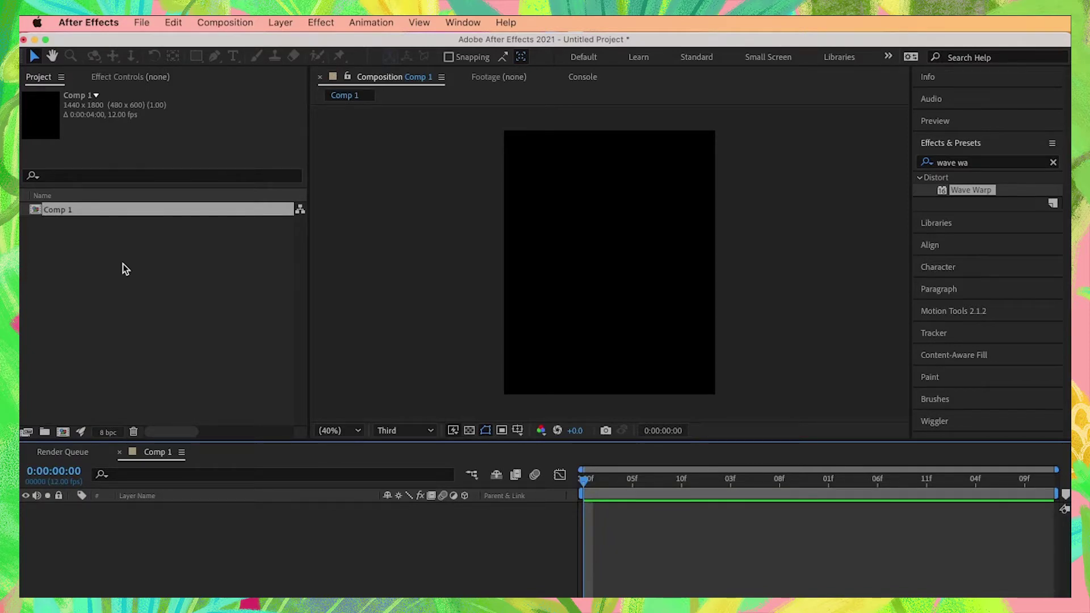
click(39, 209)
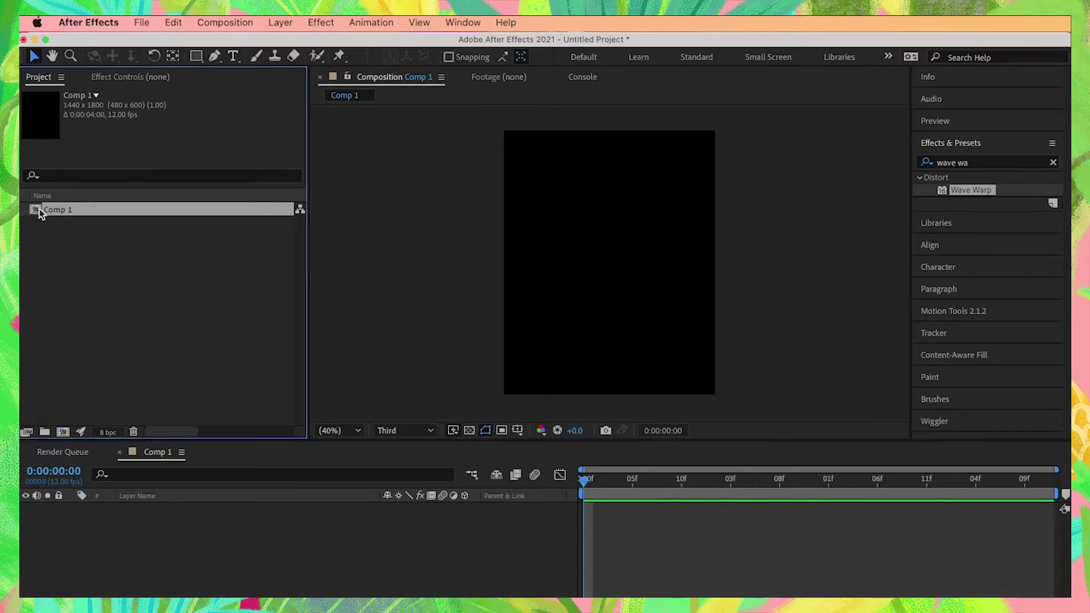
- Delete Comp 1, import Not_Without_My_Glitter_AE.psd as Composition – Retain Layer Sizes, and open it
key(Delete)
click(141, 22)
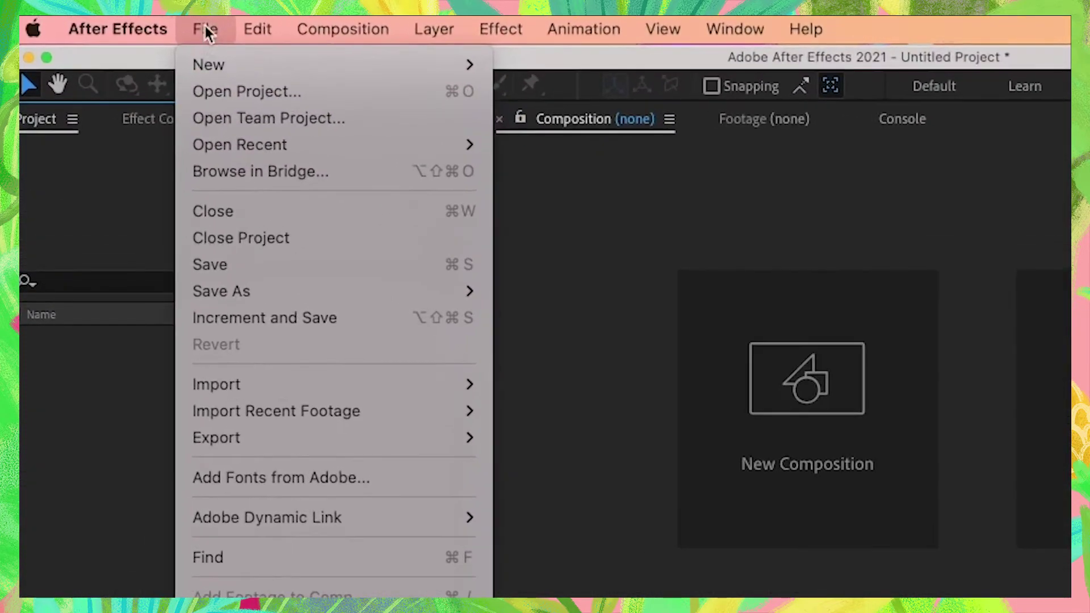
mouse_move(329, 384)
click(535, 393)
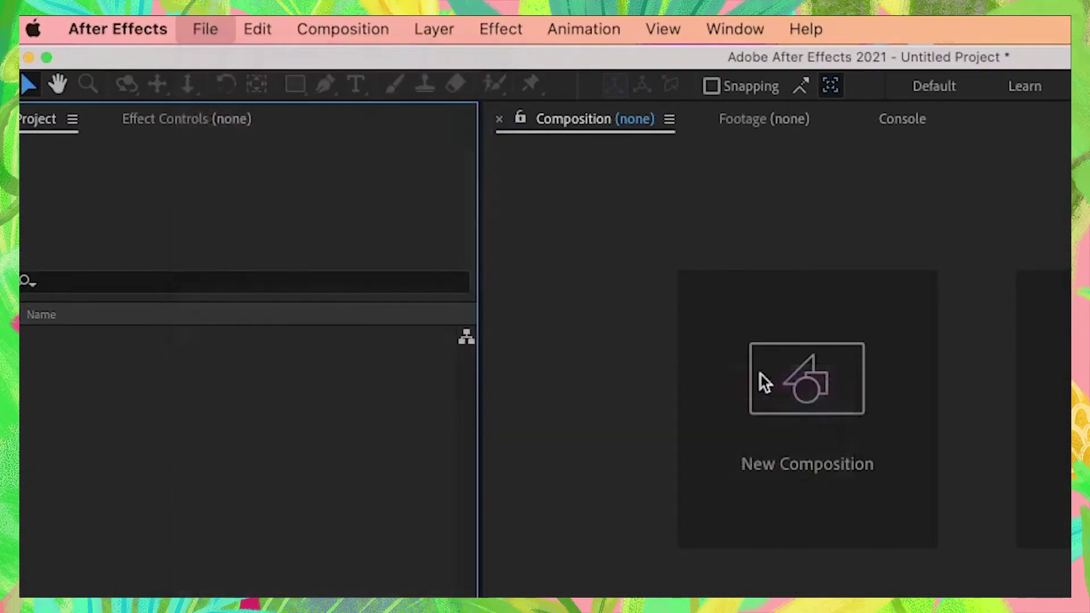
double_click(651, 258)
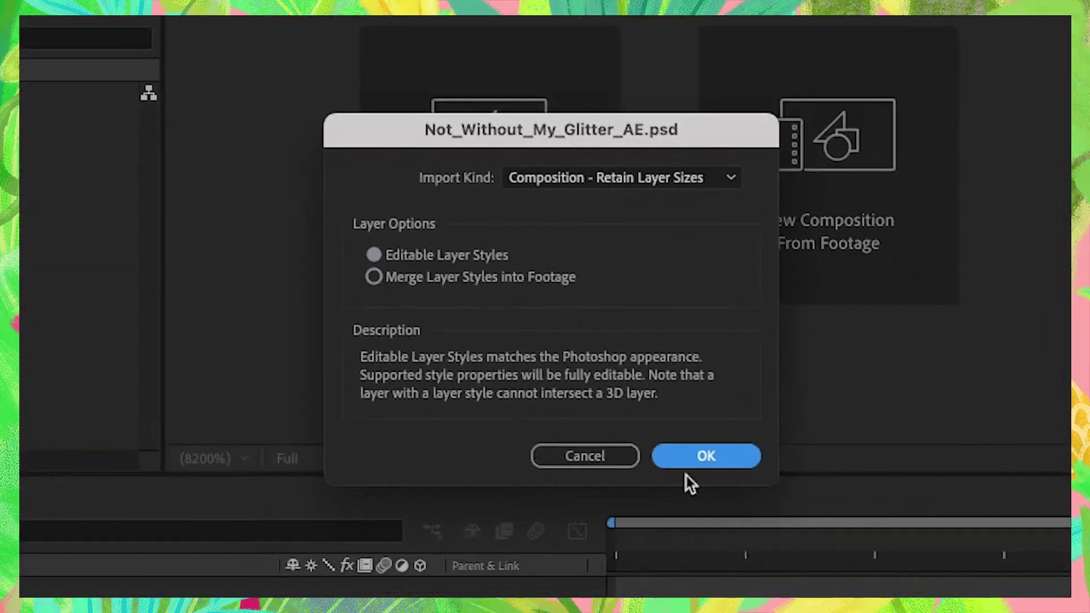
click(564, 185)
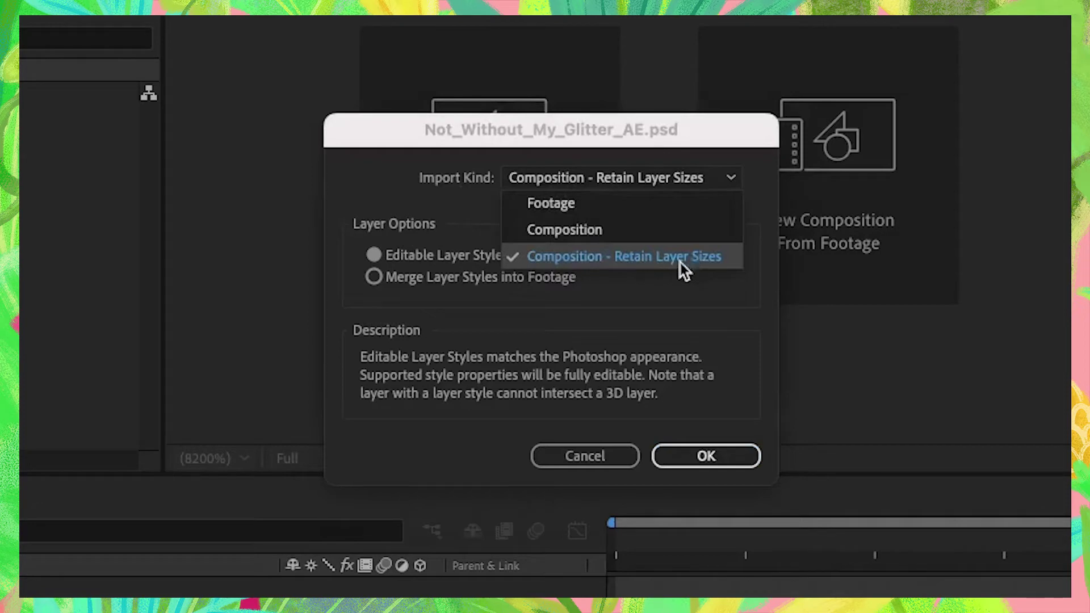
click(706, 262)
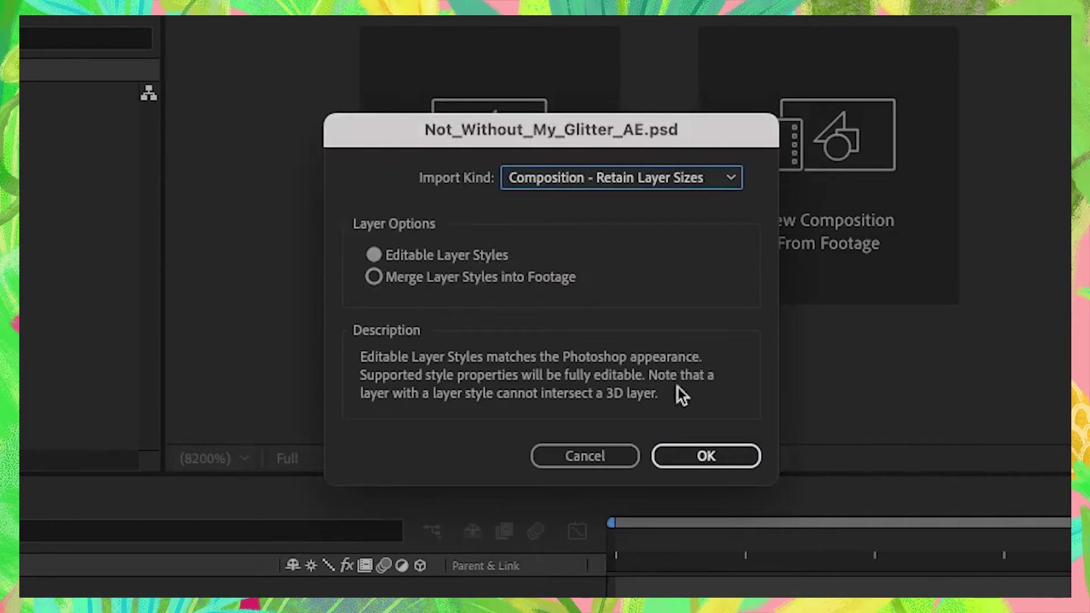
click(705, 456)
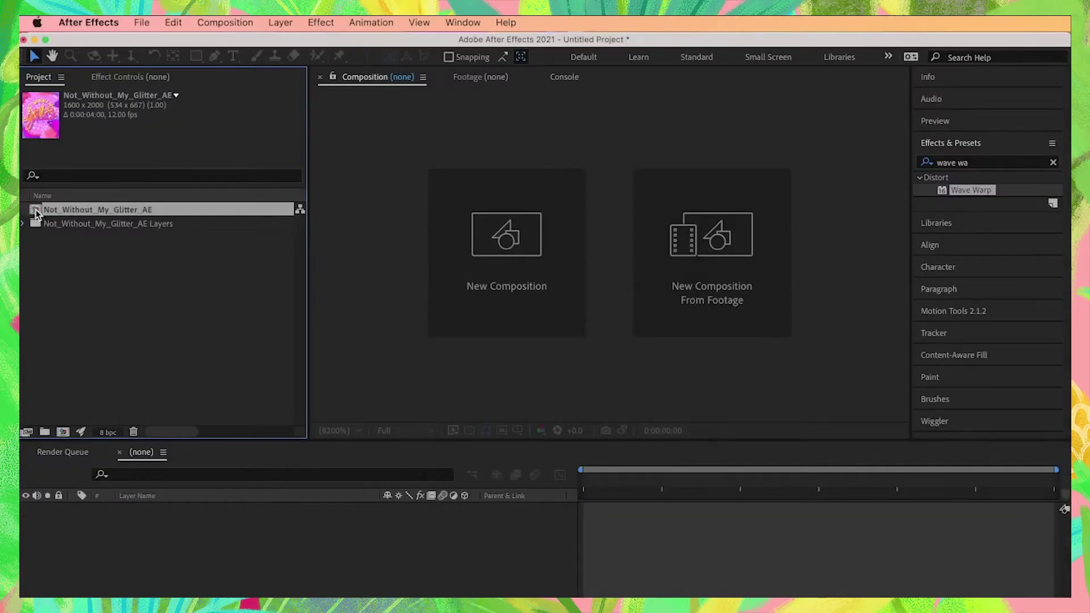
double_click(35, 211)
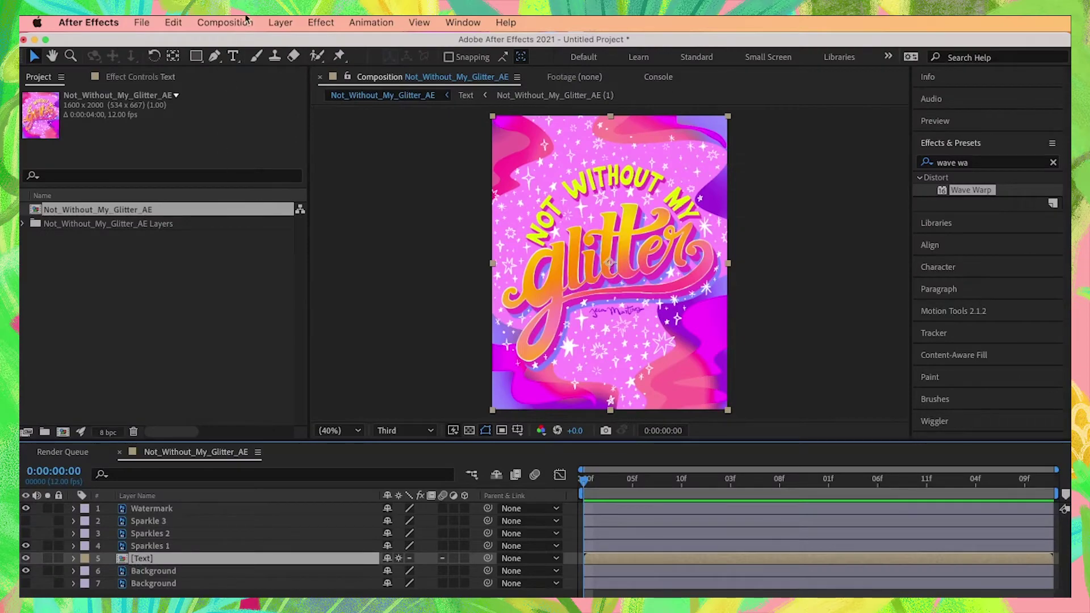
click(226, 22)
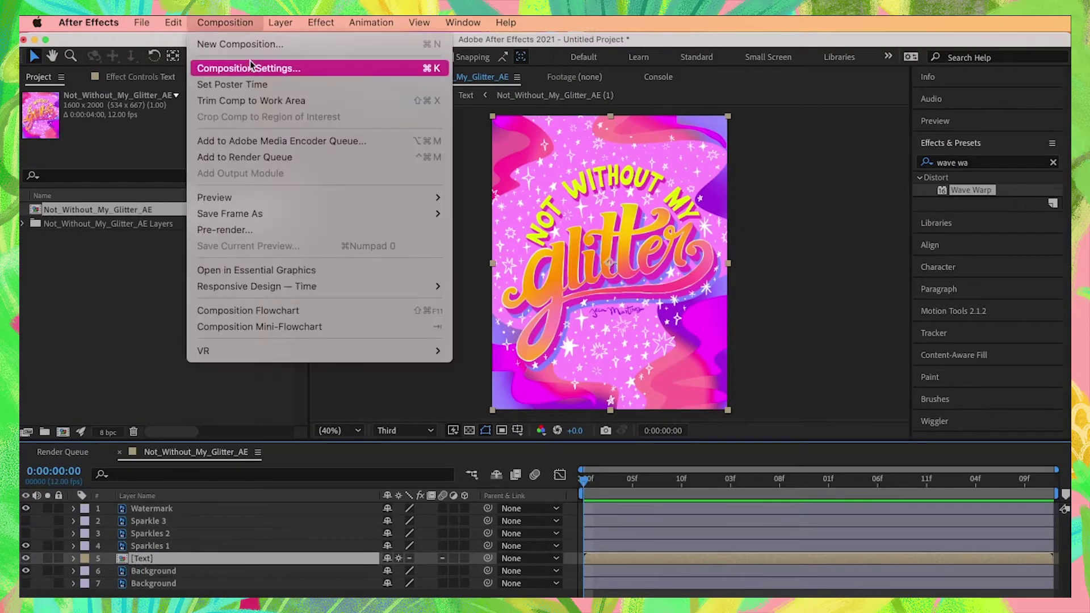
click(257, 69)
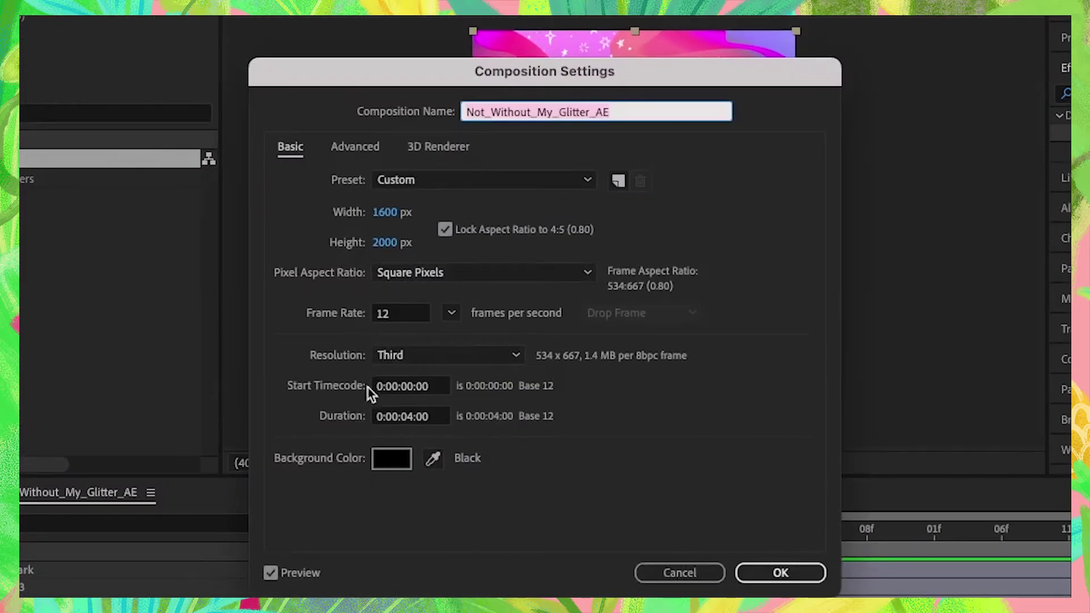
click(772, 574)
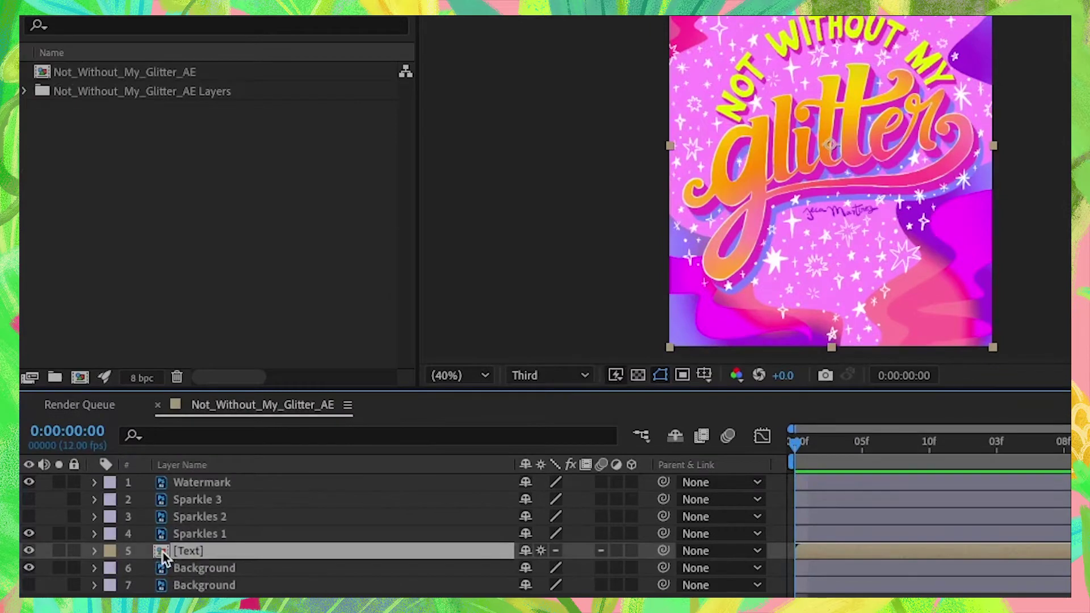
- Open the [Text] precomp and then the nested Glitter precomp
double_click(162, 552)
click(181, 484)
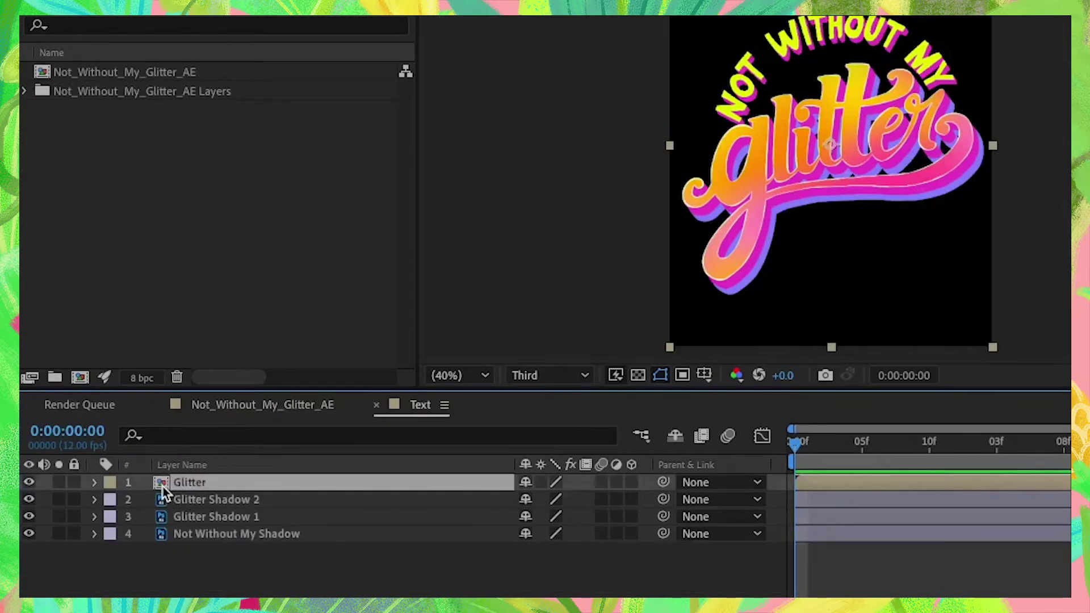
double_click(162, 484)
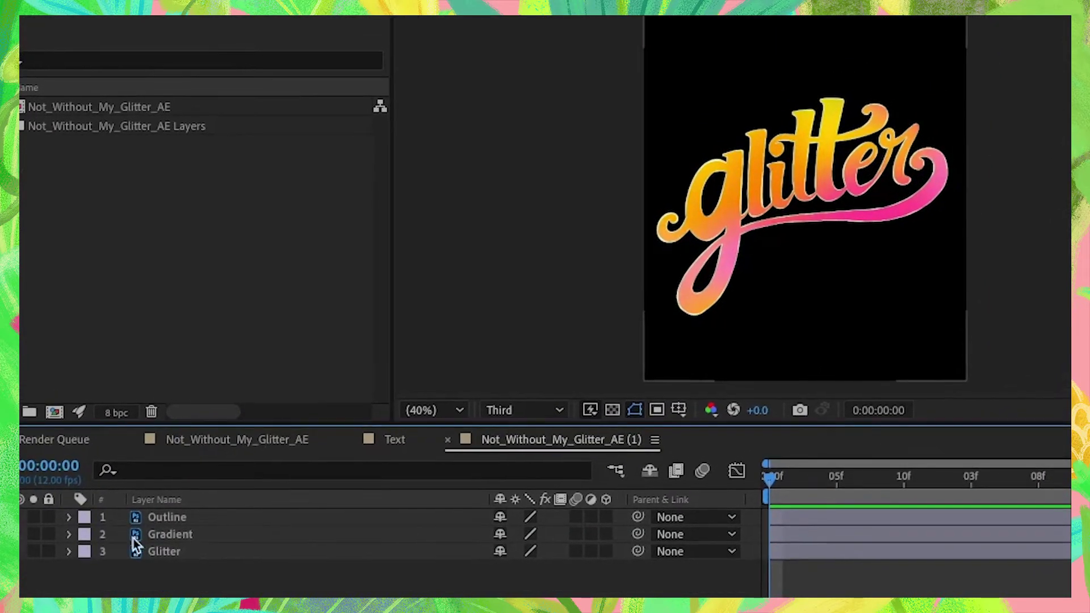
- Reveal the Gradient layer's Position and set its first keyframe at frame 0
click(179, 541)
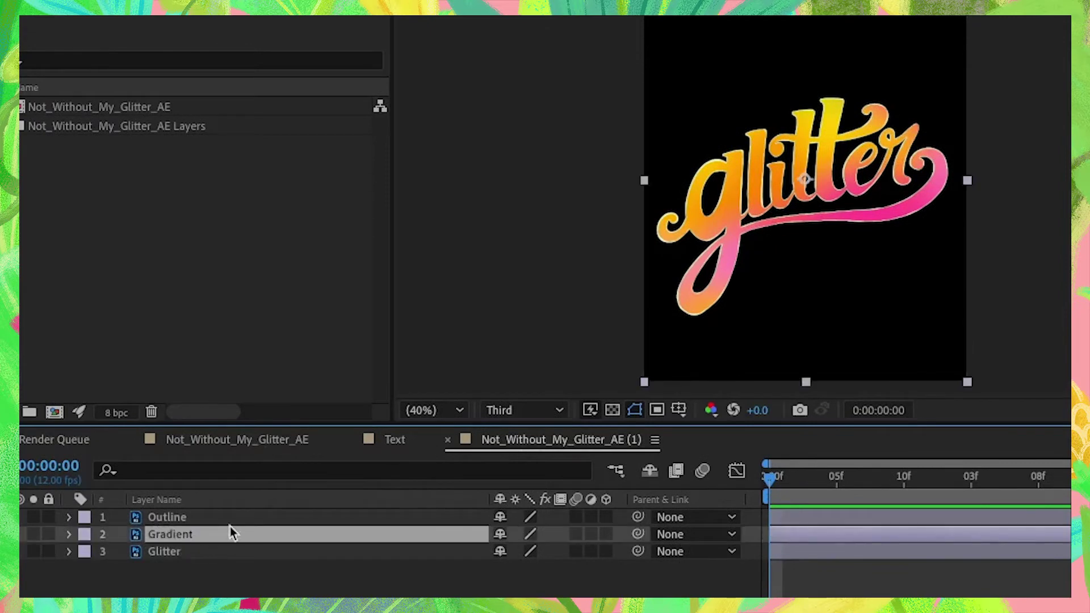
key(p)
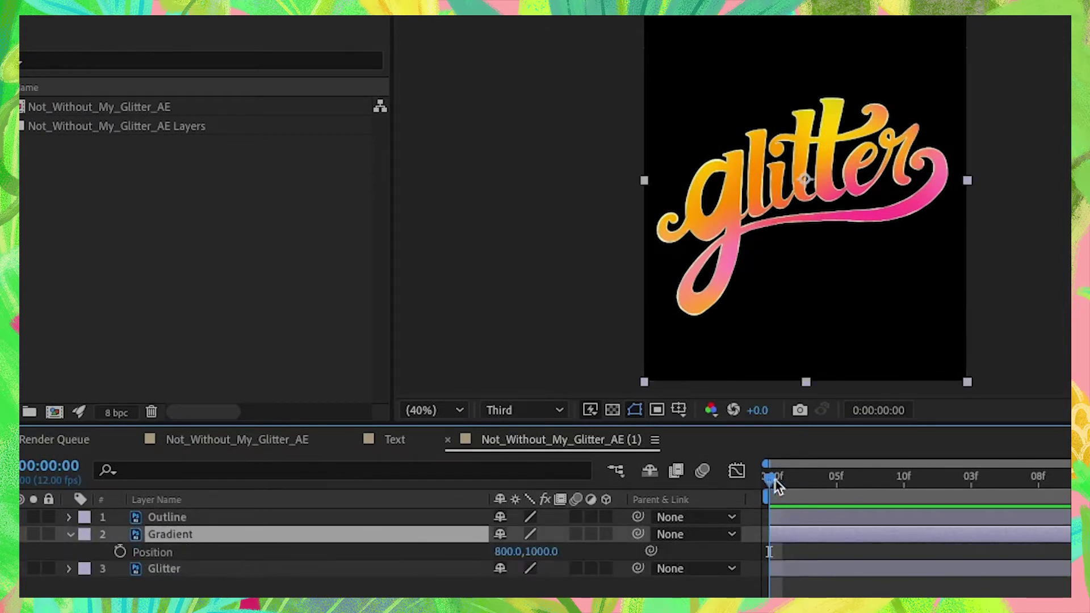
drag(789, 481, 766, 482)
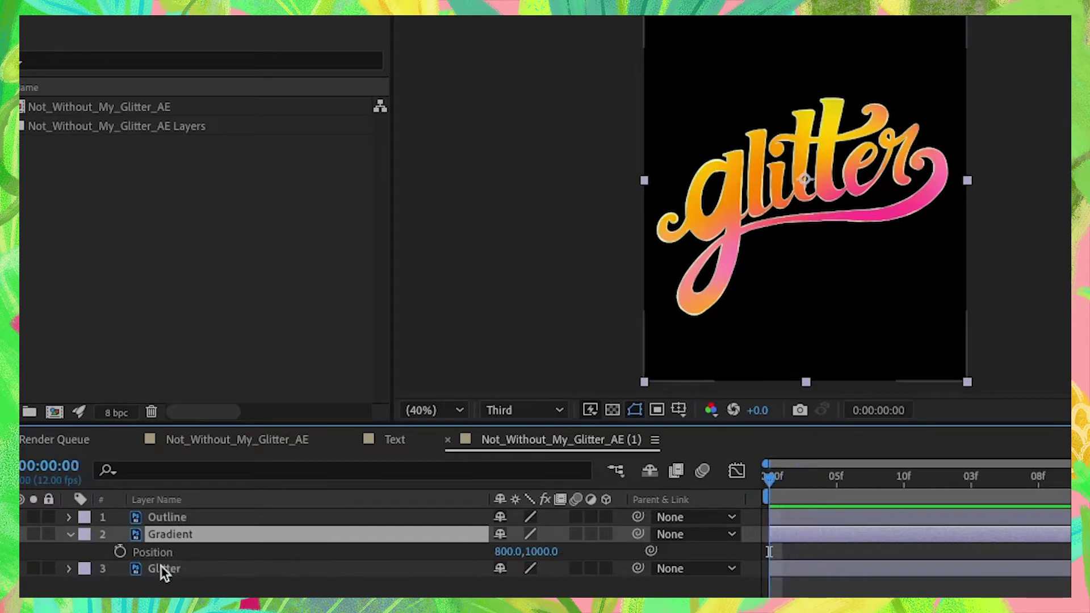
click(120, 552)
click(779, 482)
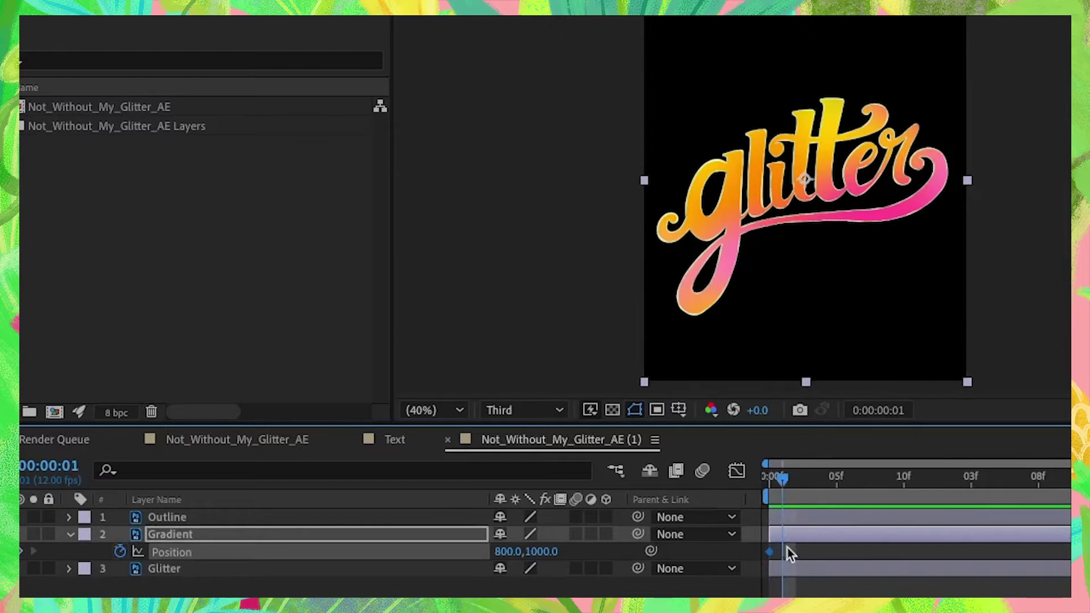
drag(761, 558, 761, 559)
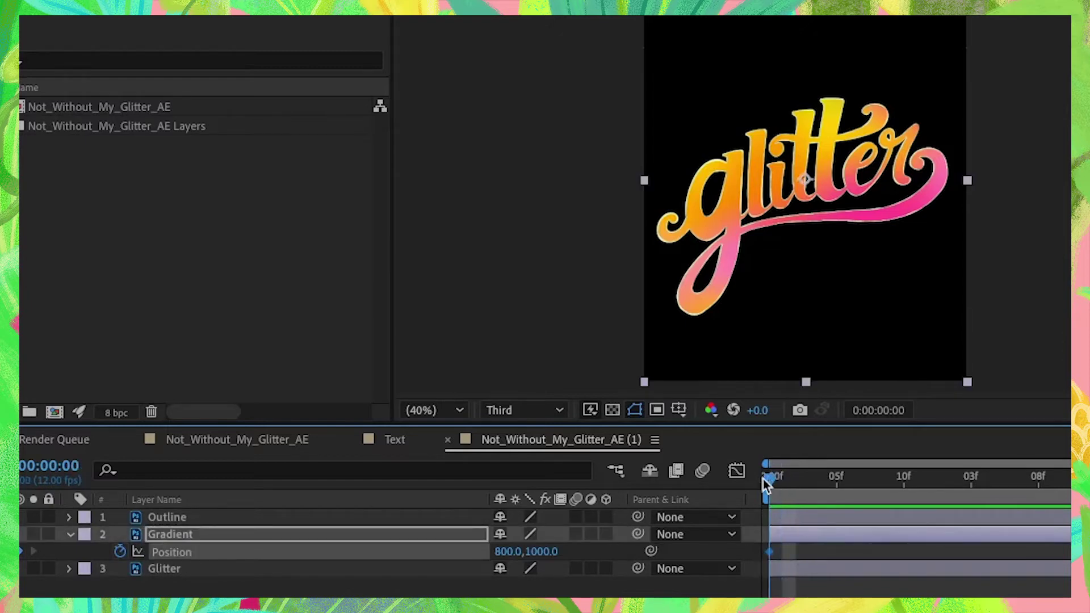
drag(768, 559, 822, 518)
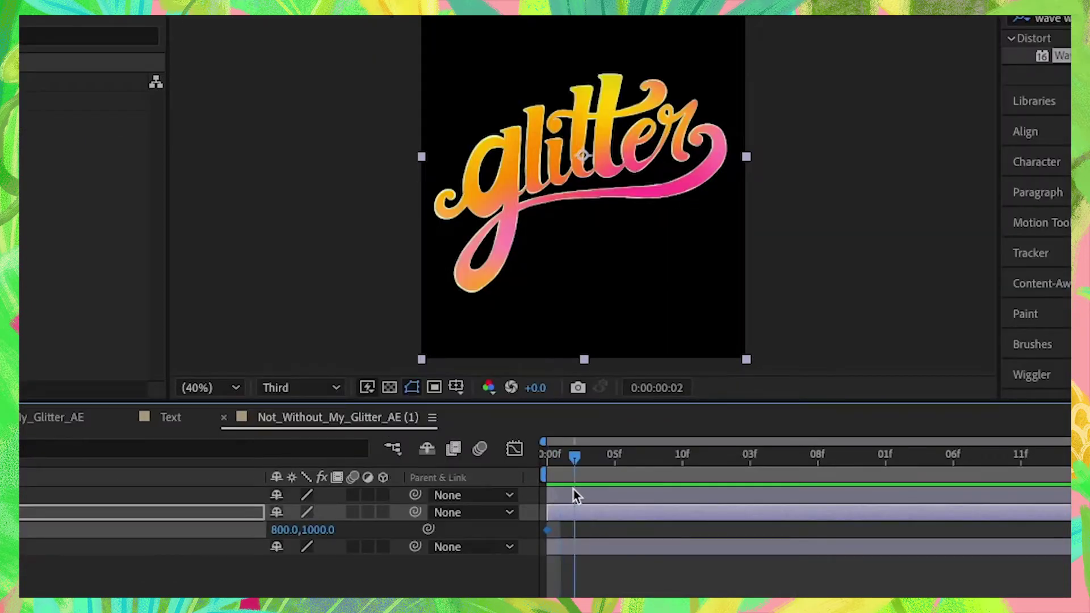
- Drag the gradient down at frame 7, then keyframe it at 1:06 moved up to 800,685
drag(603, 494, 644, 494)
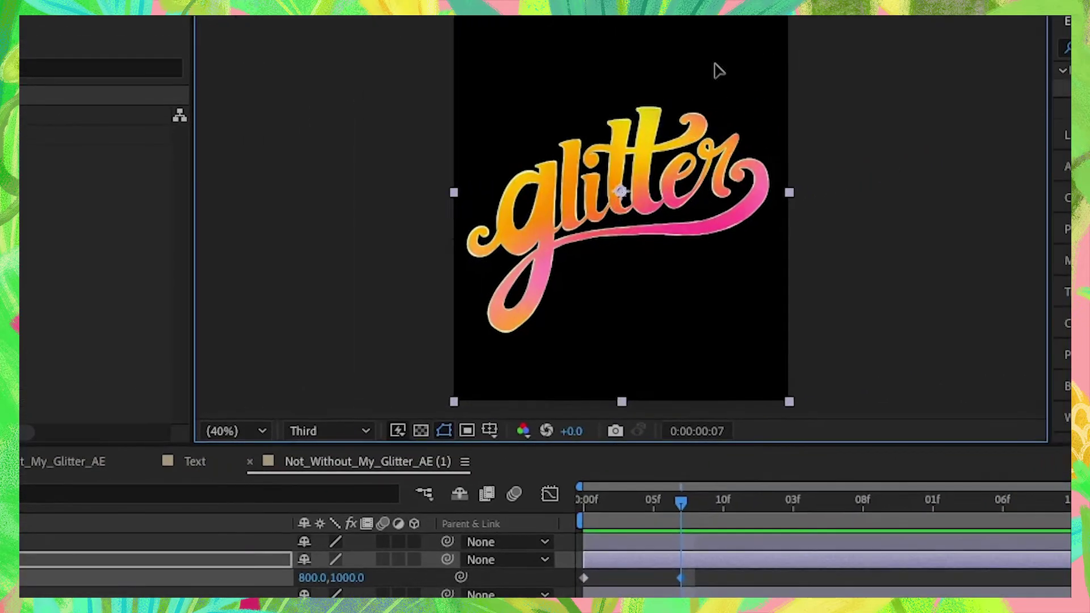
drag(717, 69, 714, 176)
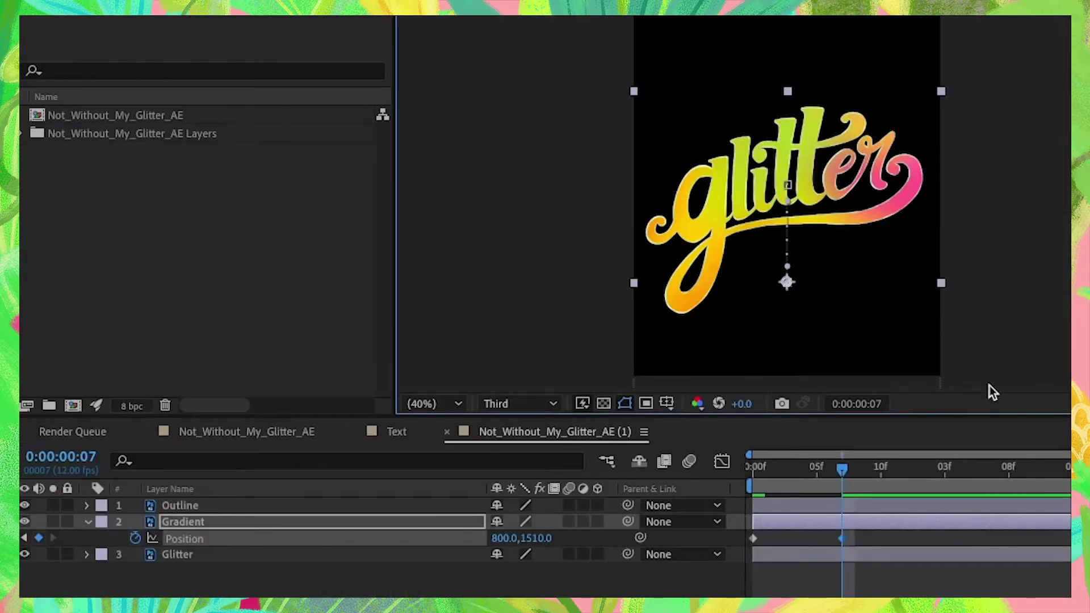
drag(847, 467, 983, 476)
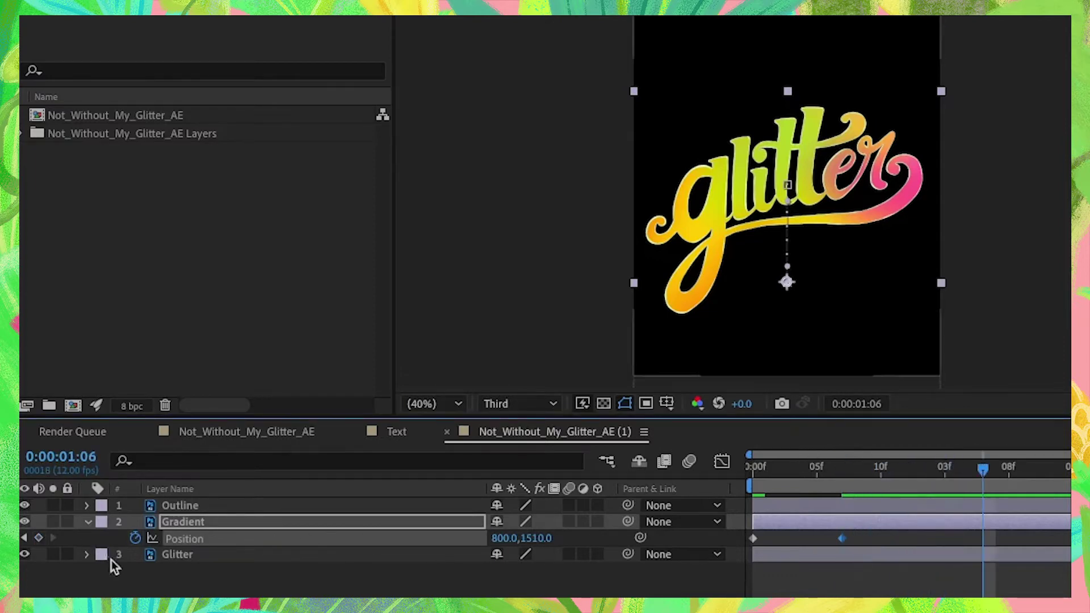
click(38, 538)
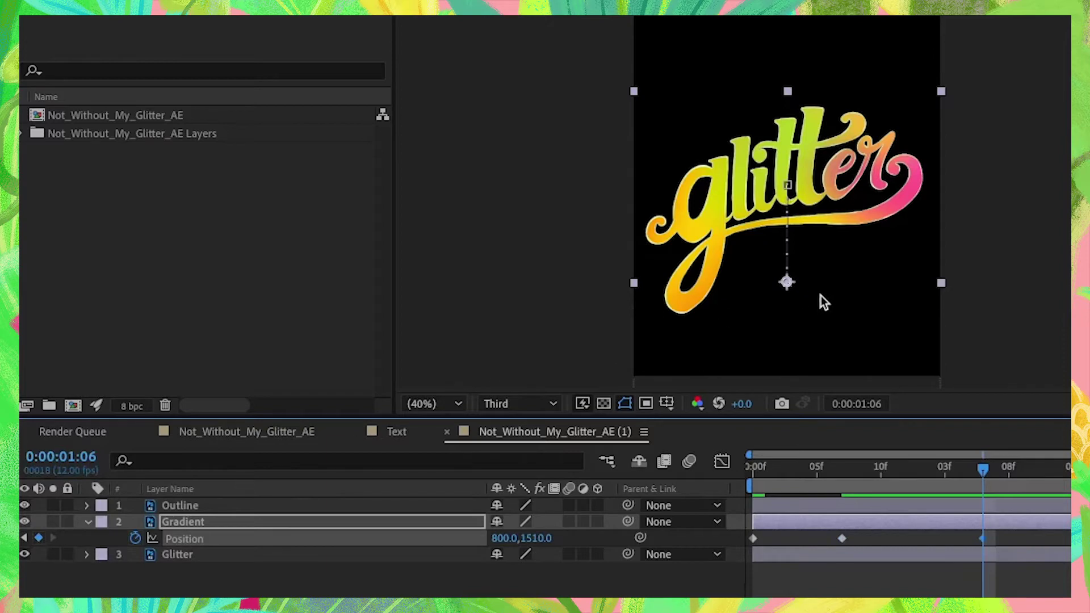
drag(852, 324, 860, 173)
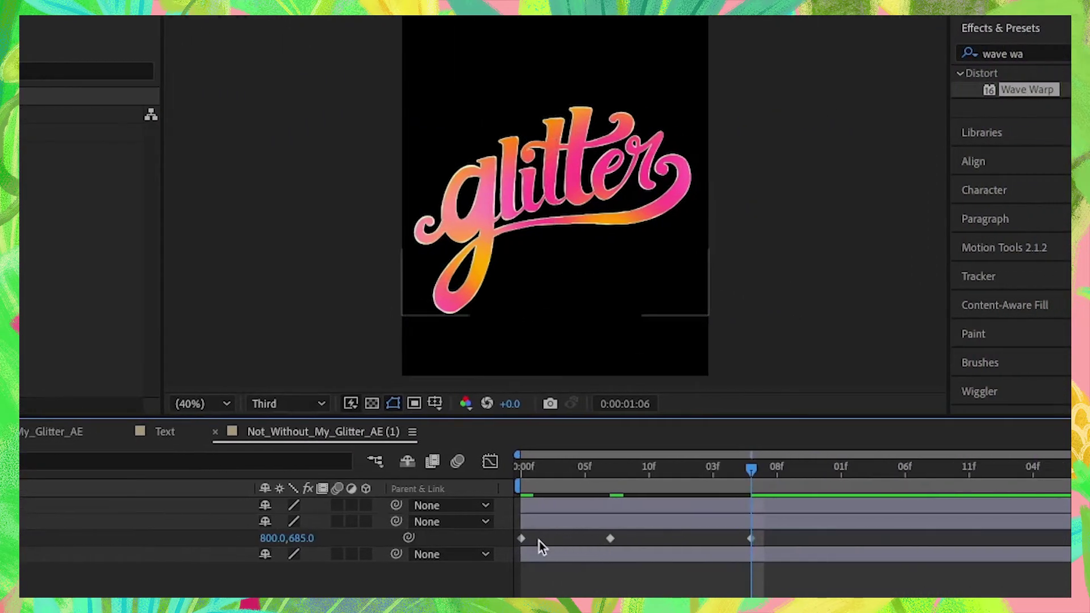
click(521, 538)
key(super+c)
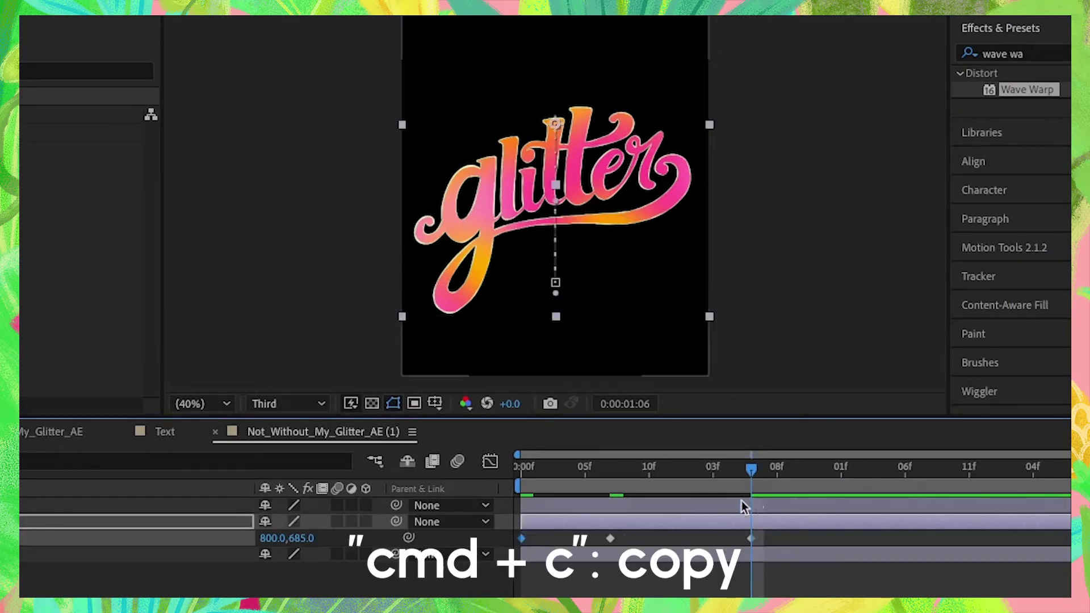
drag(752, 481, 832, 478)
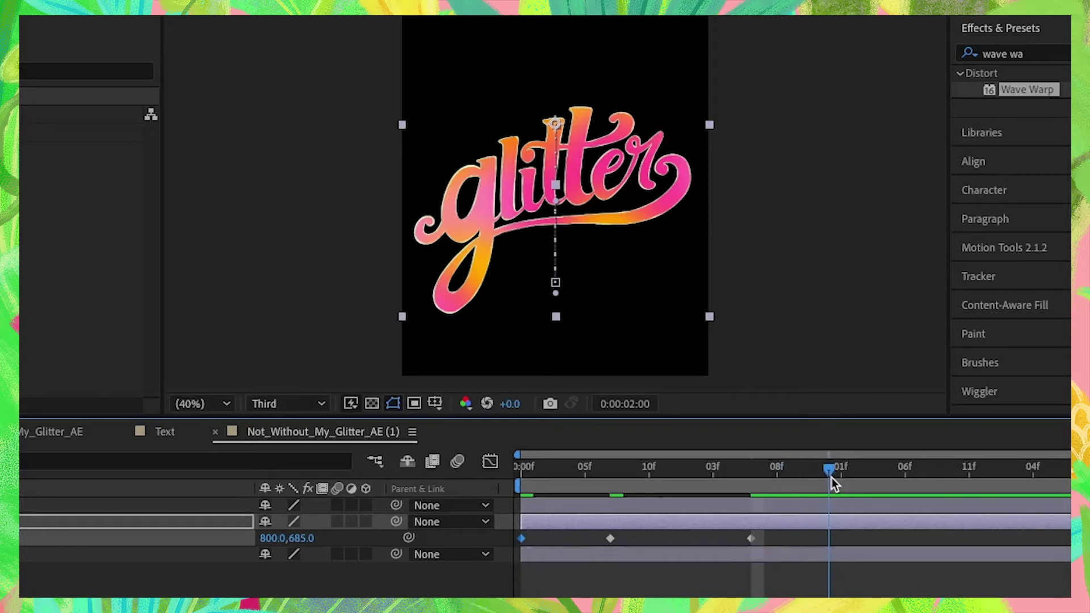
key(super+v)
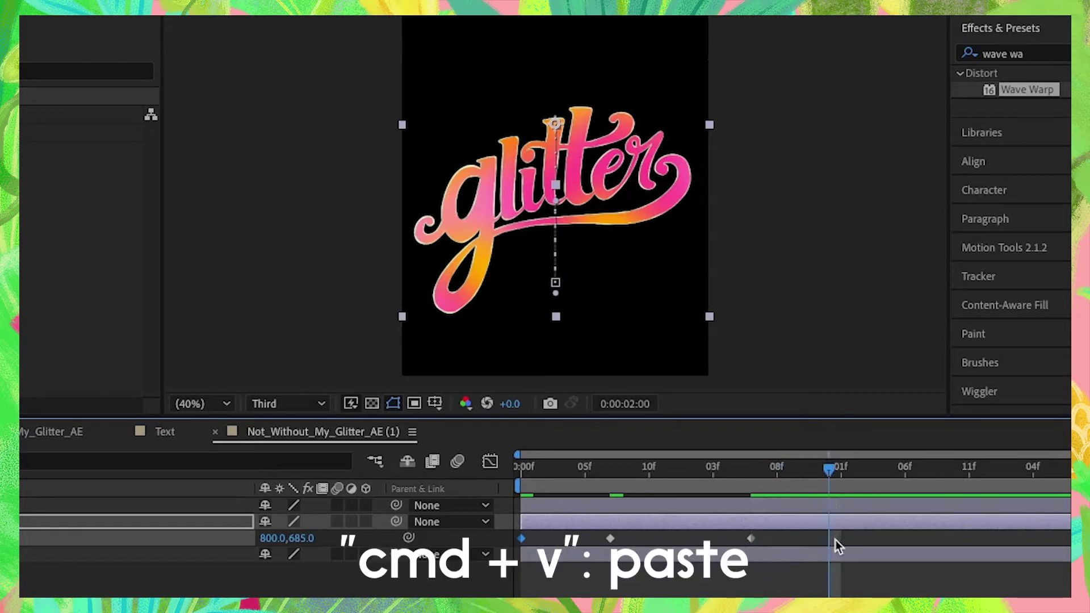
key(super+v)
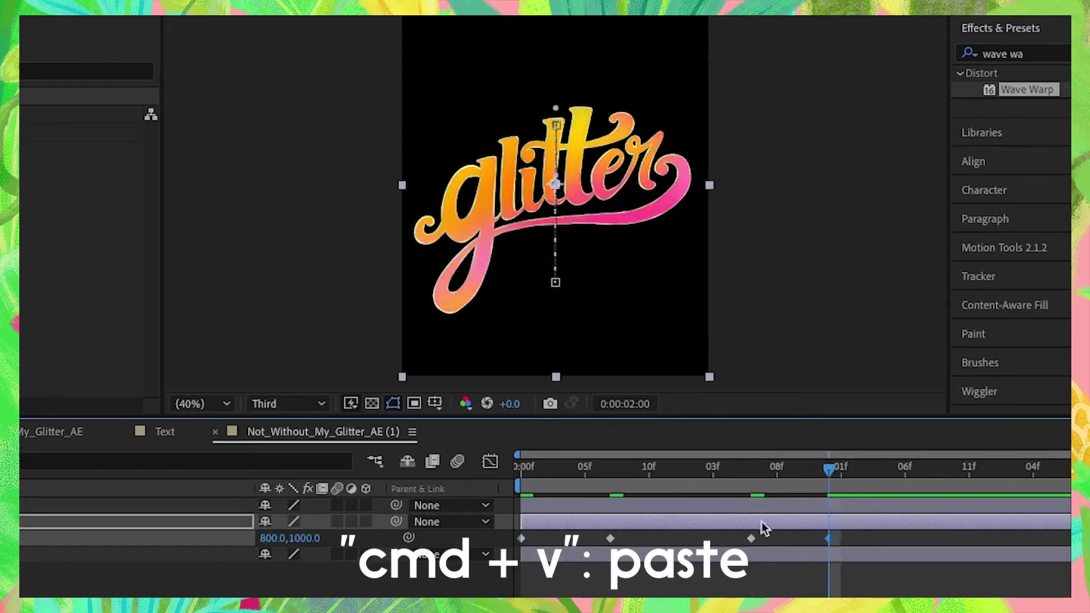
key(Home)
click(830, 468)
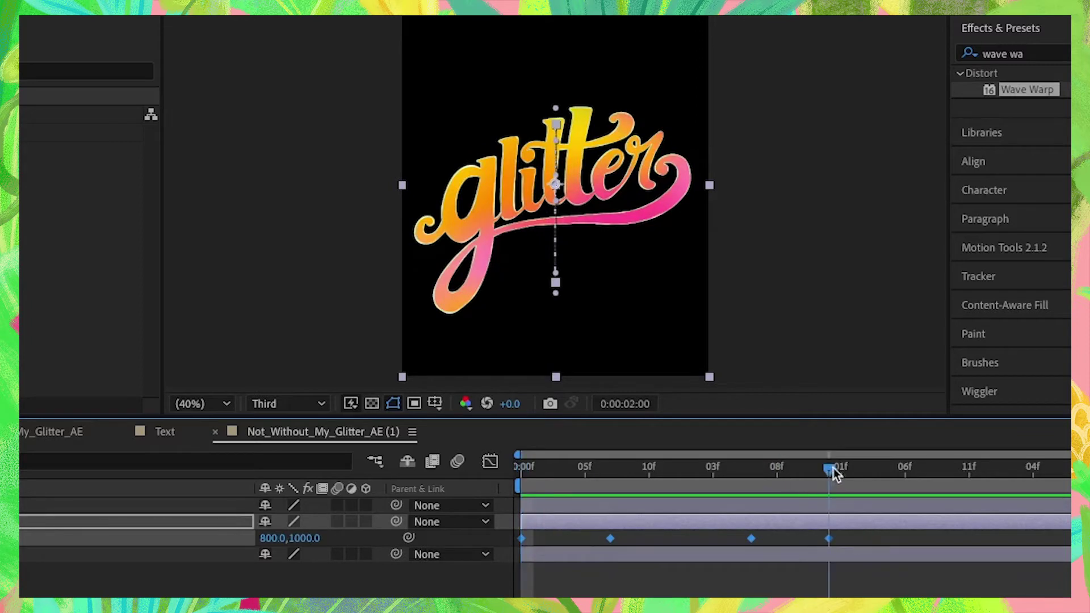
drag(840, 535, 488, 545)
drag(536, 466, 830, 492)
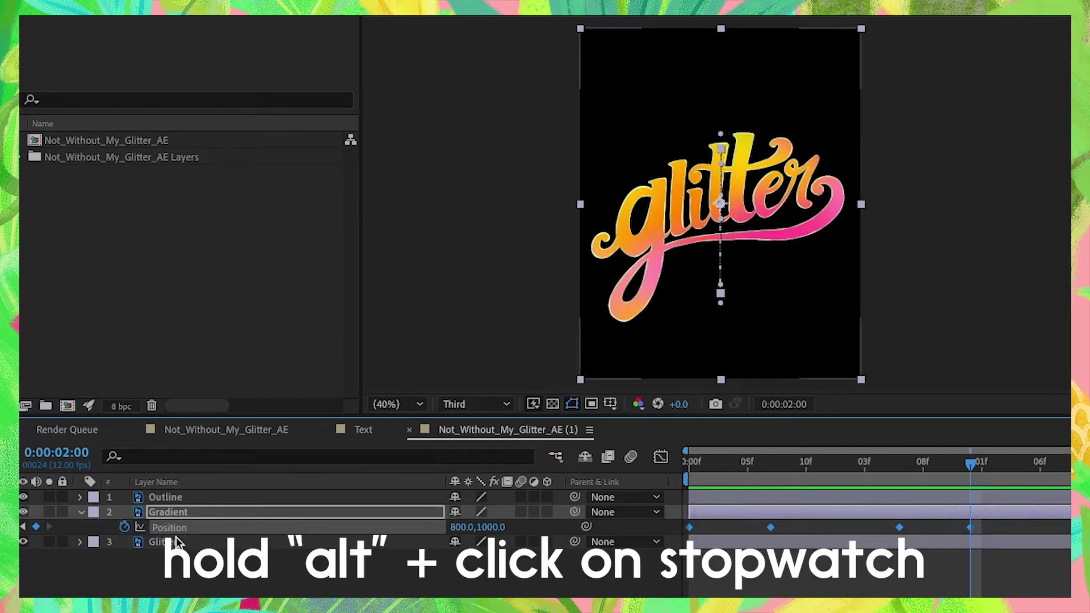
- Add a loopOut() expression to the Gradient's Position and preview the repeating sweep
alt+click(124, 527)
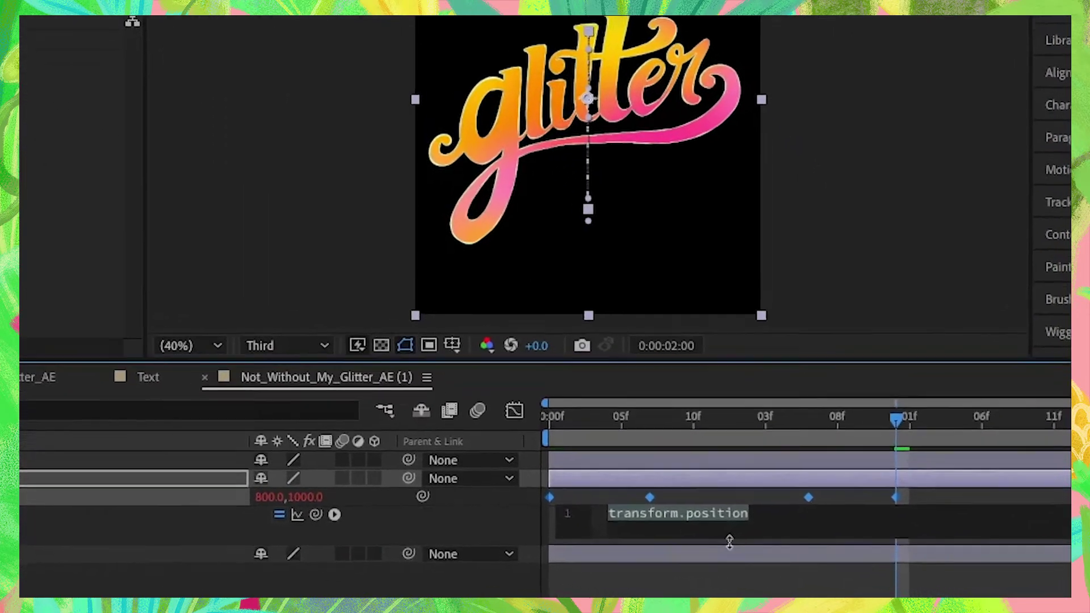
text(loop)
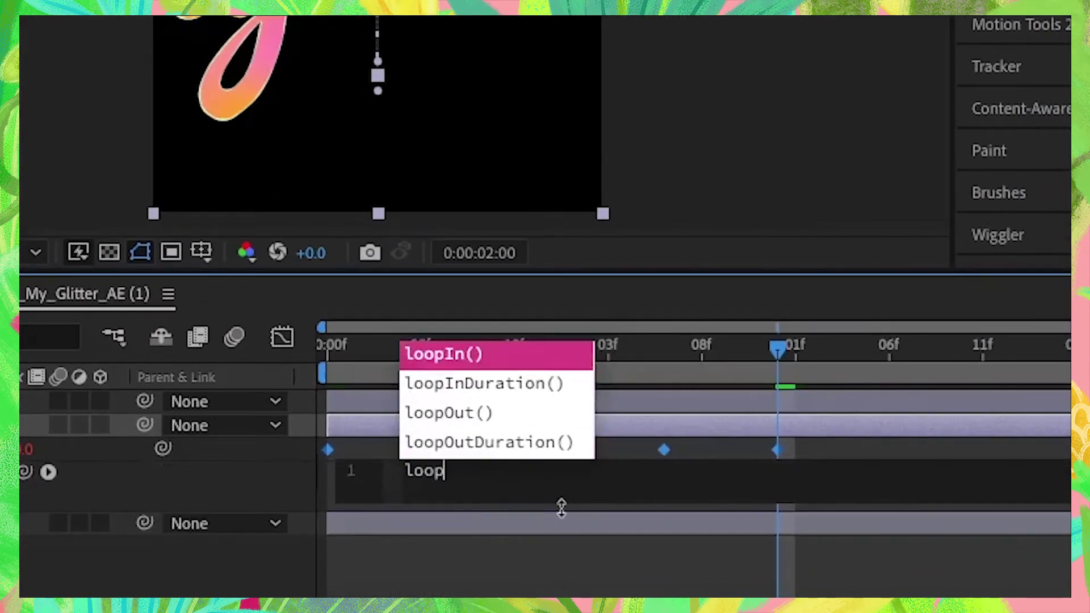
text(Out)
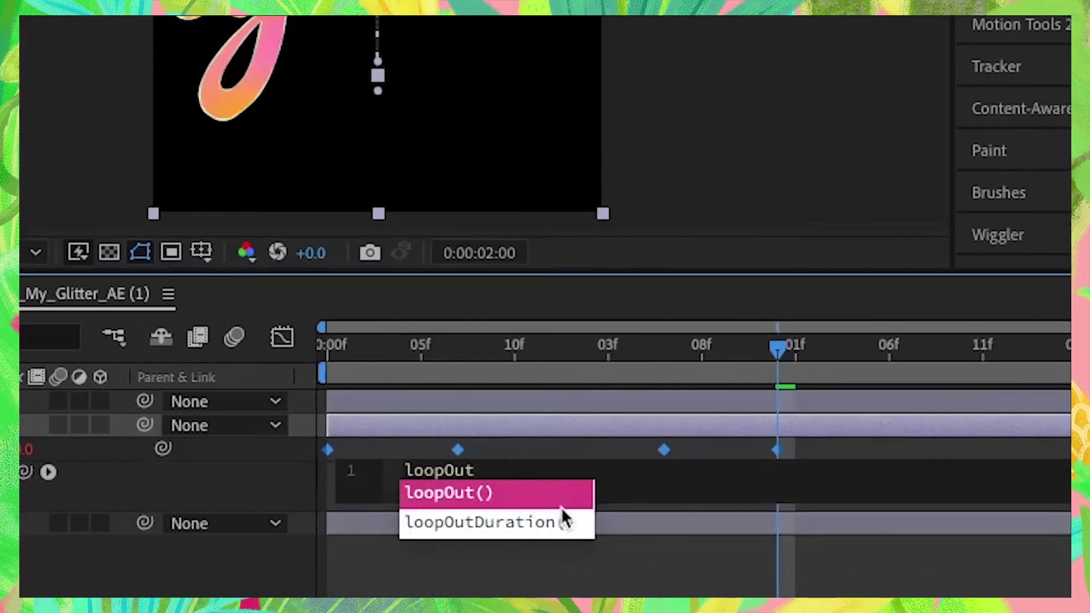
click(561, 505)
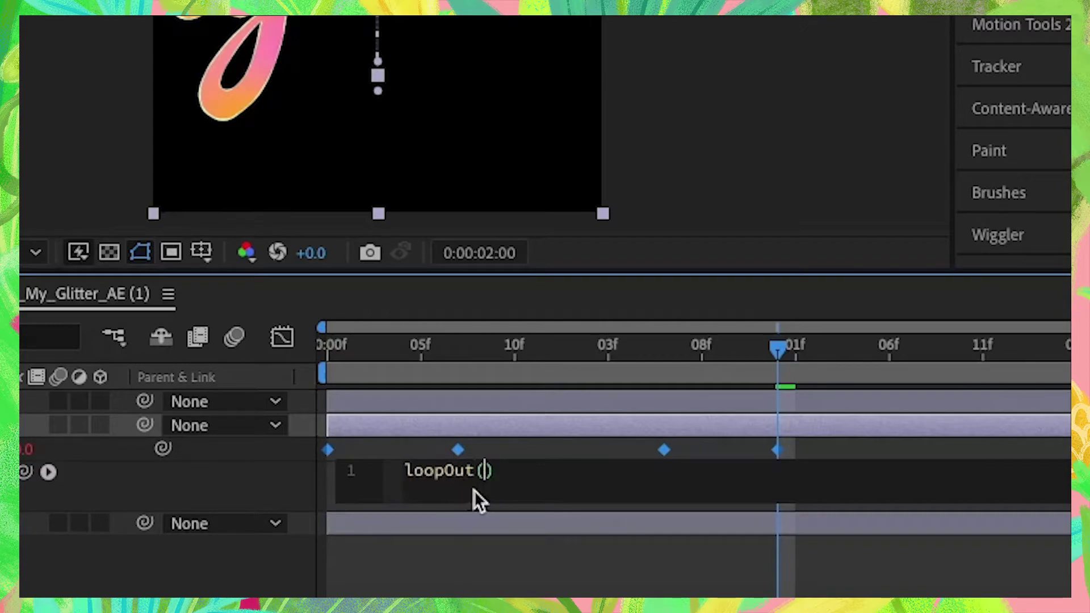
click(506, 561)
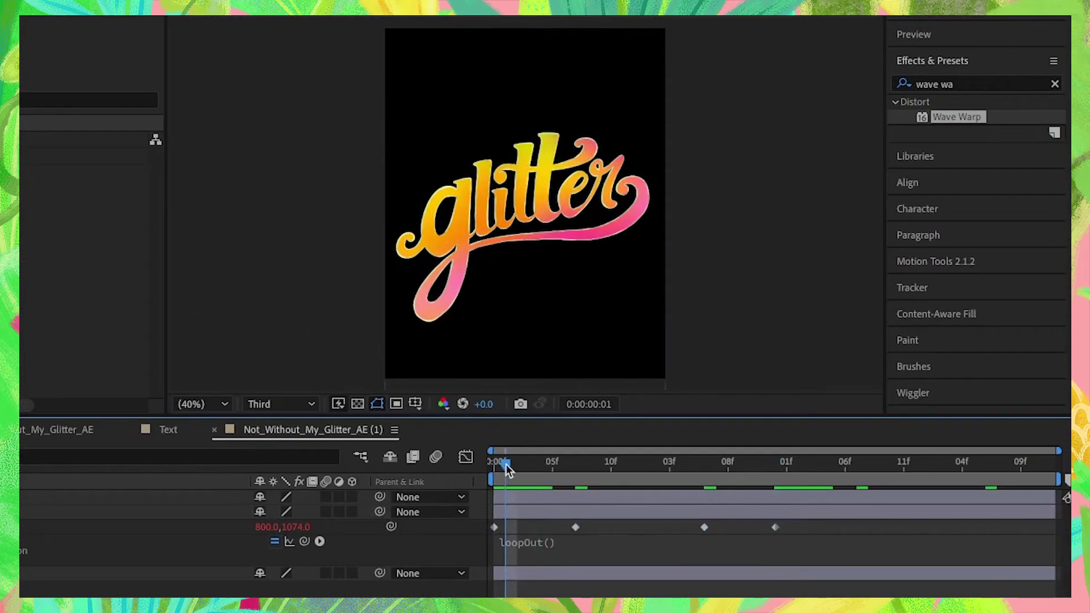
drag(507, 469, 1068, 482)
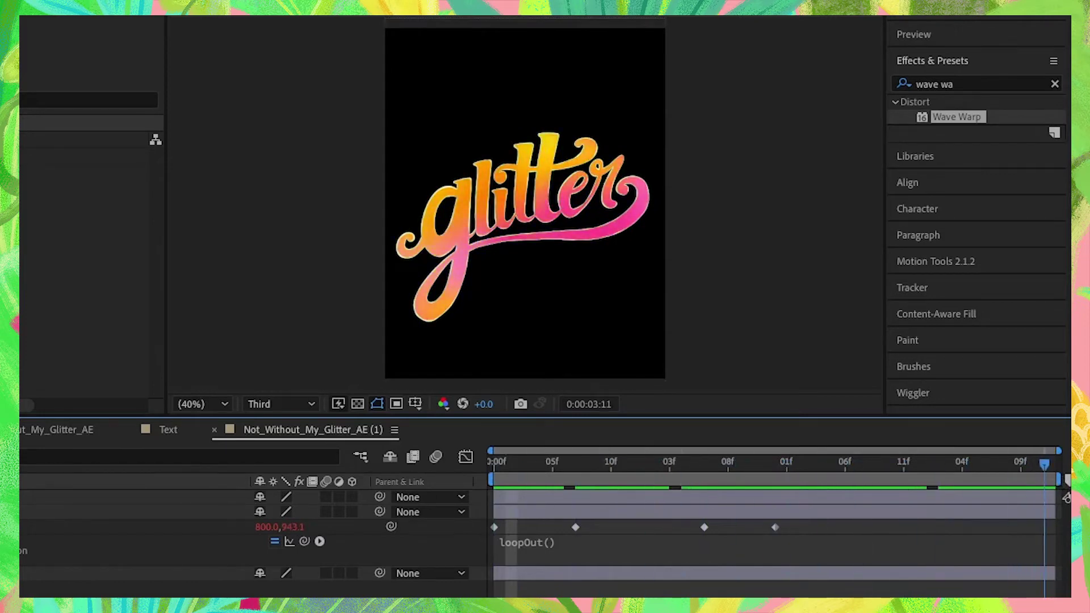
key(space)
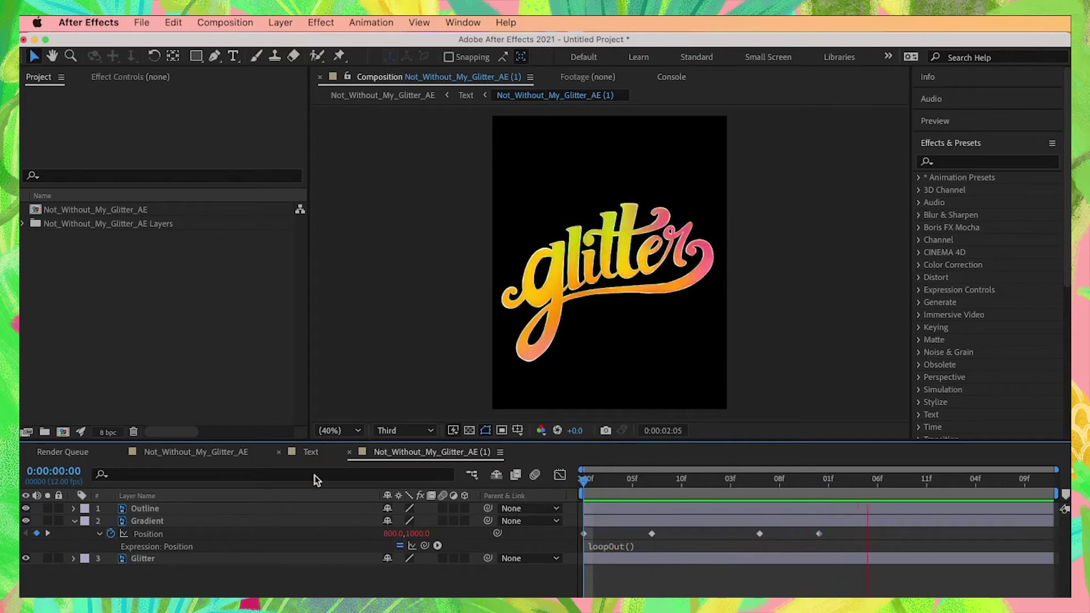
- Return to the main Not_Without_My_Glitter_AE comp, preview it, and select the Background layer
key(space)
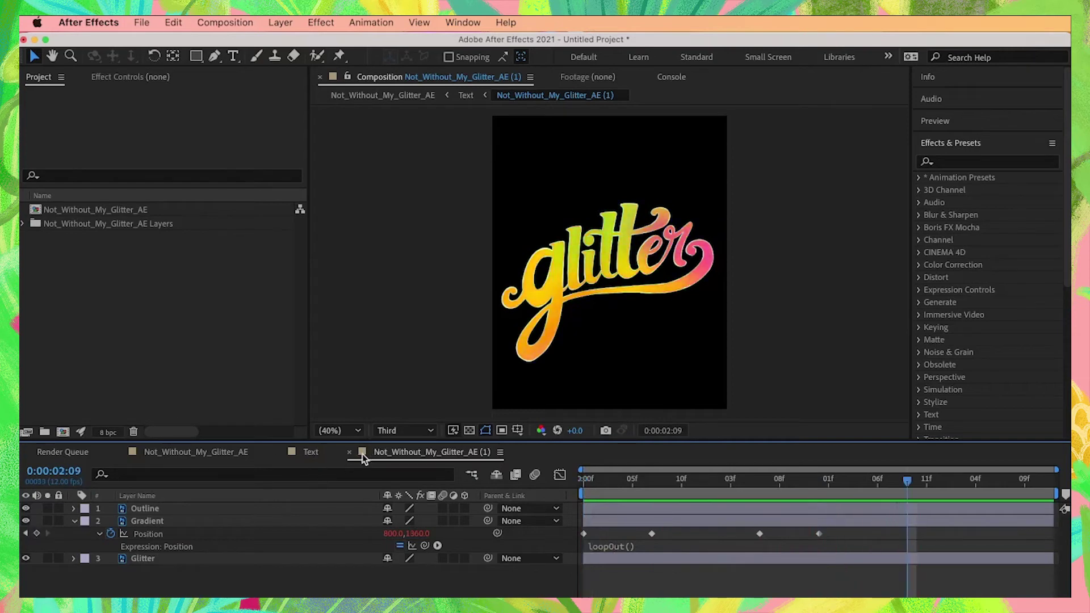
click(350, 452)
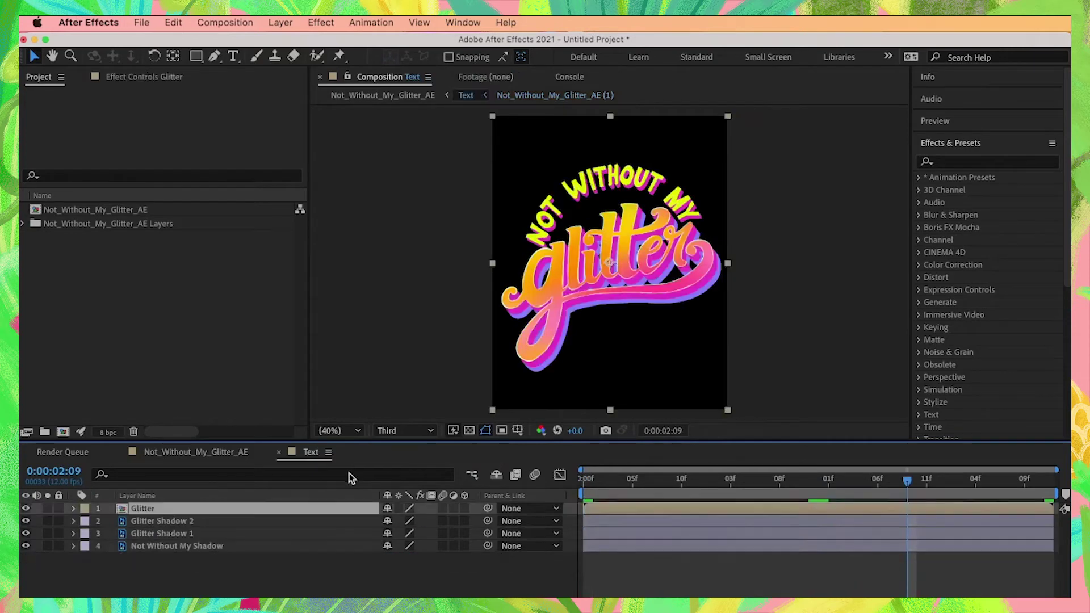
click(281, 453)
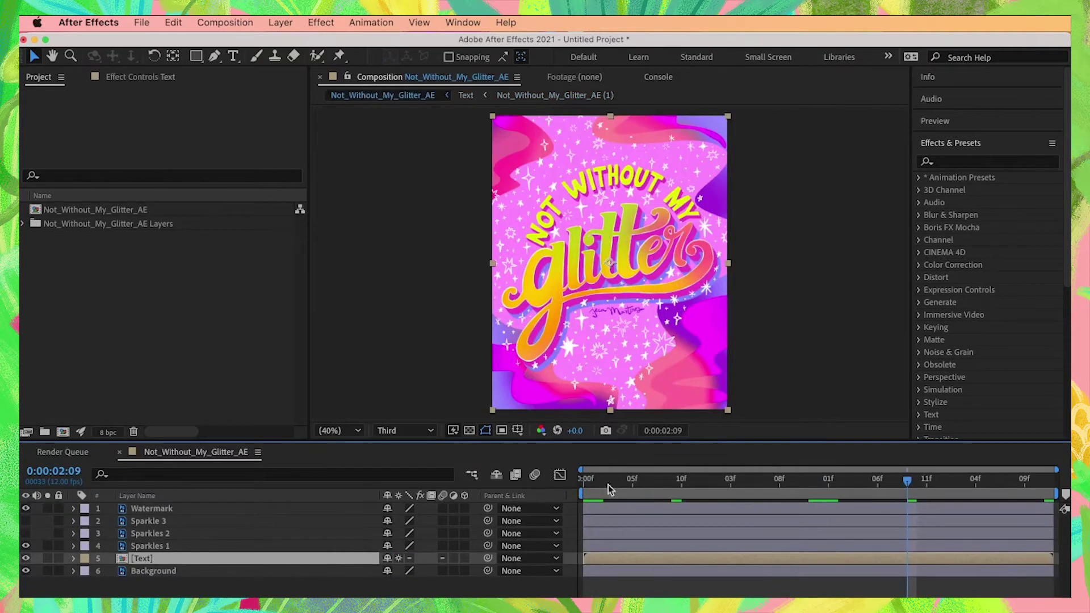
click(576, 479)
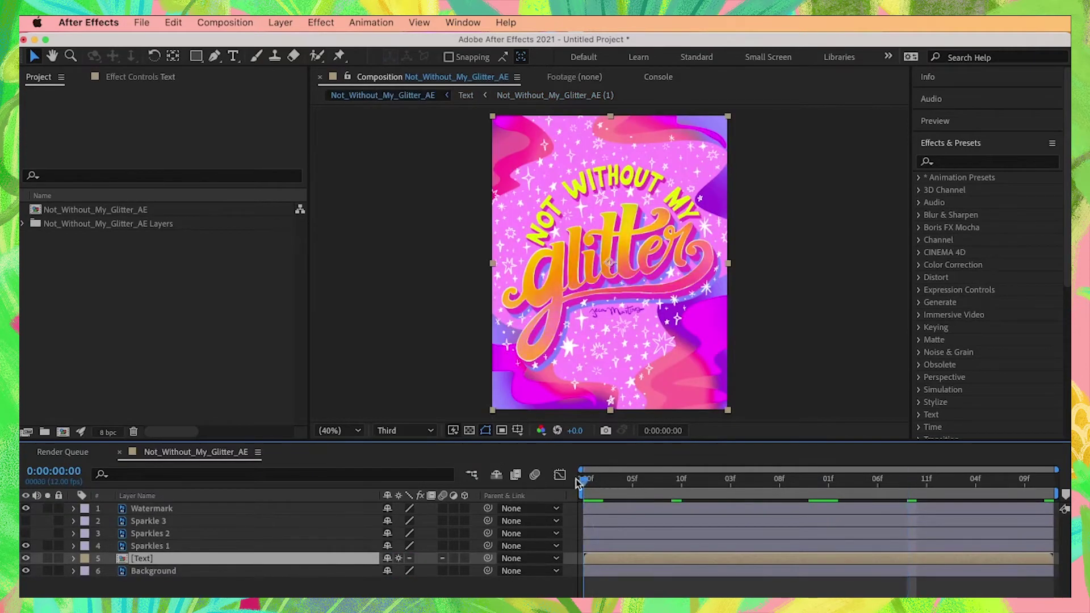
key(space)
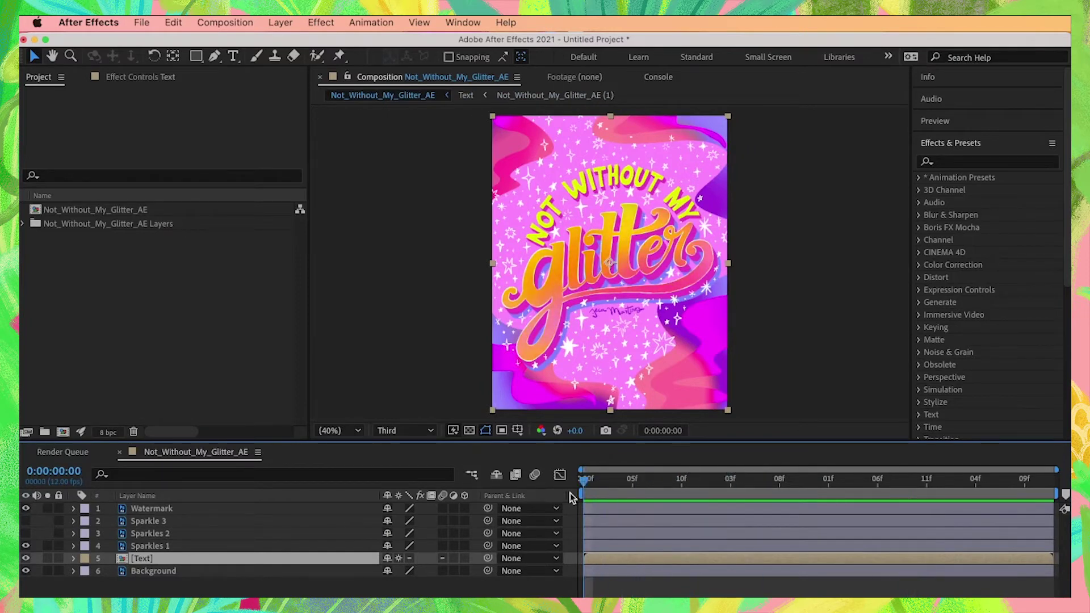
click(165, 572)
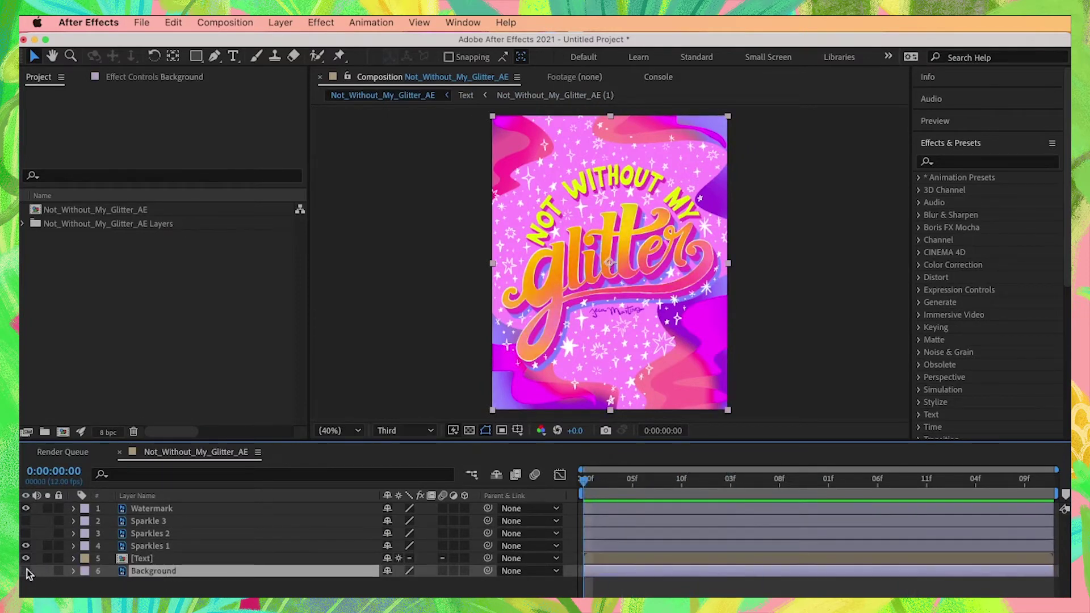
click(25, 571)
click(26, 571)
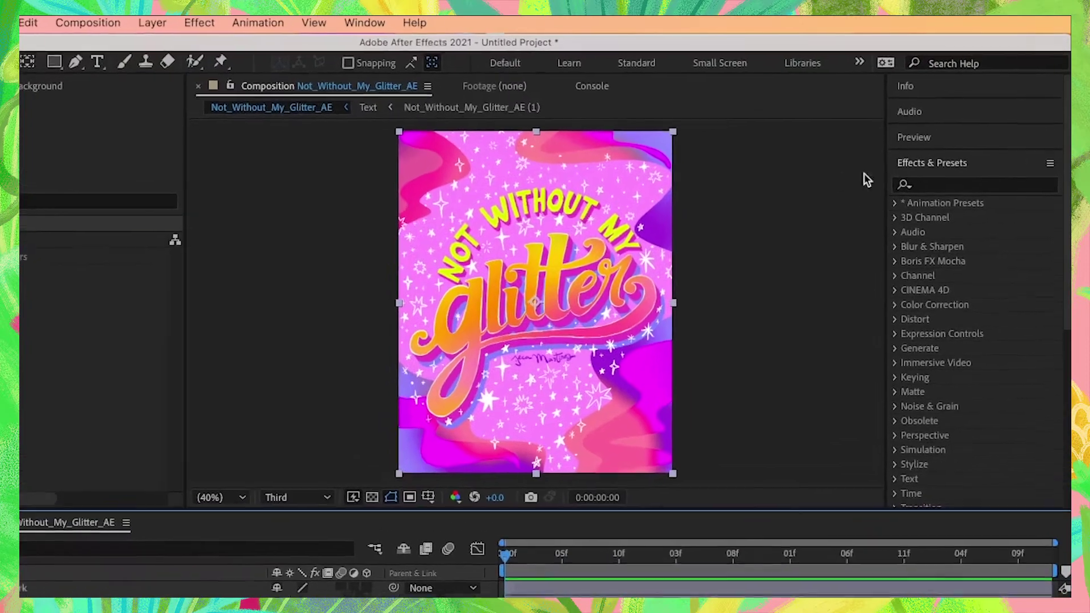
- Search Effects & Presets for 'wave warp' and apply Wave Warp to the Background layer
click(947, 163)
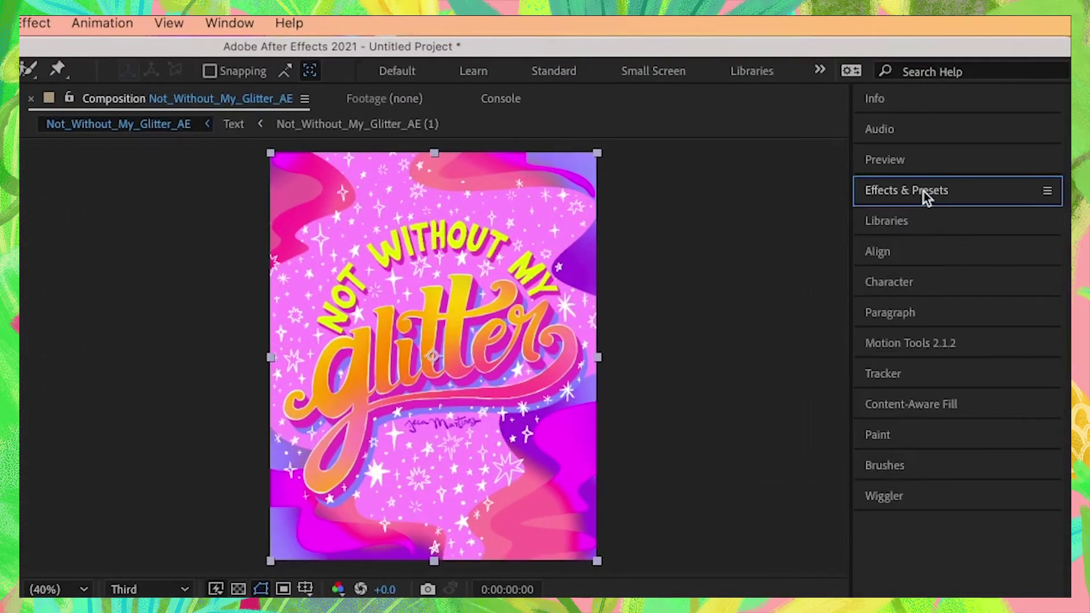
click(925, 192)
click(227, 25)
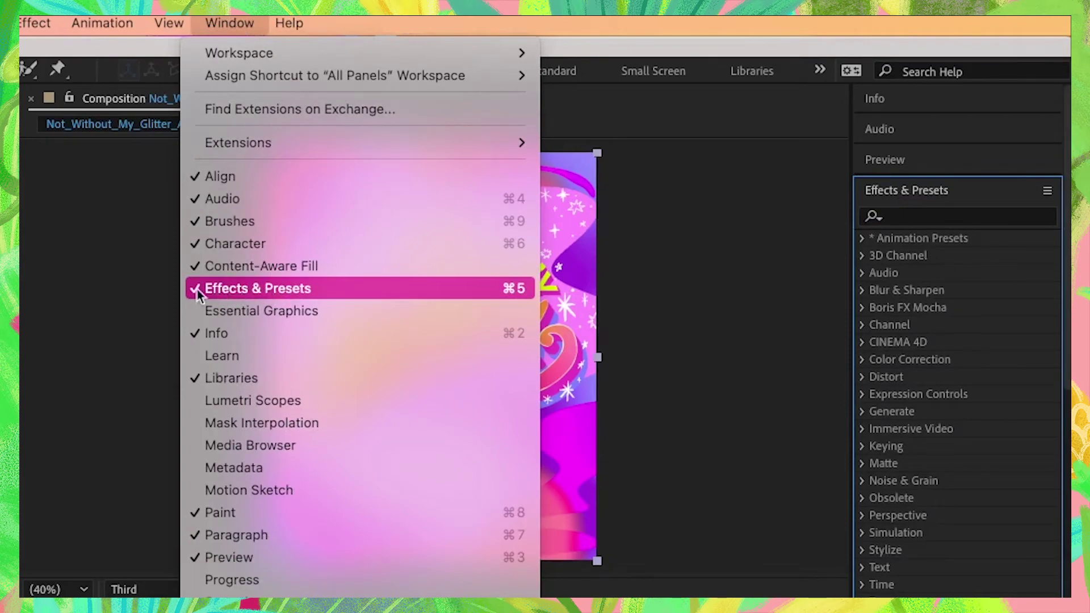
click(284, 288)
text(wave warp)
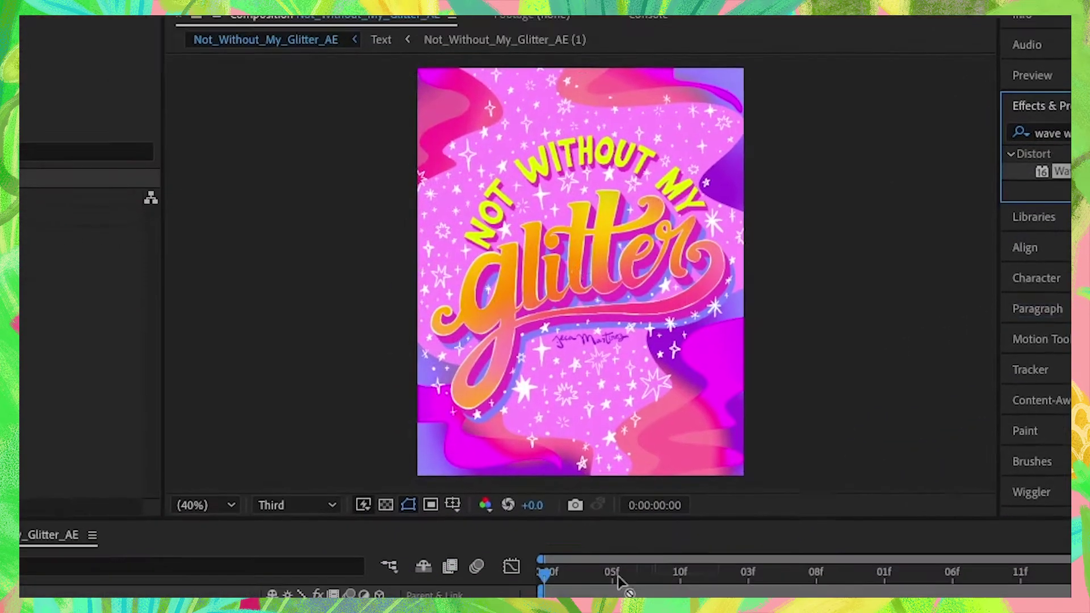
drag(934, 255, 0, 612)
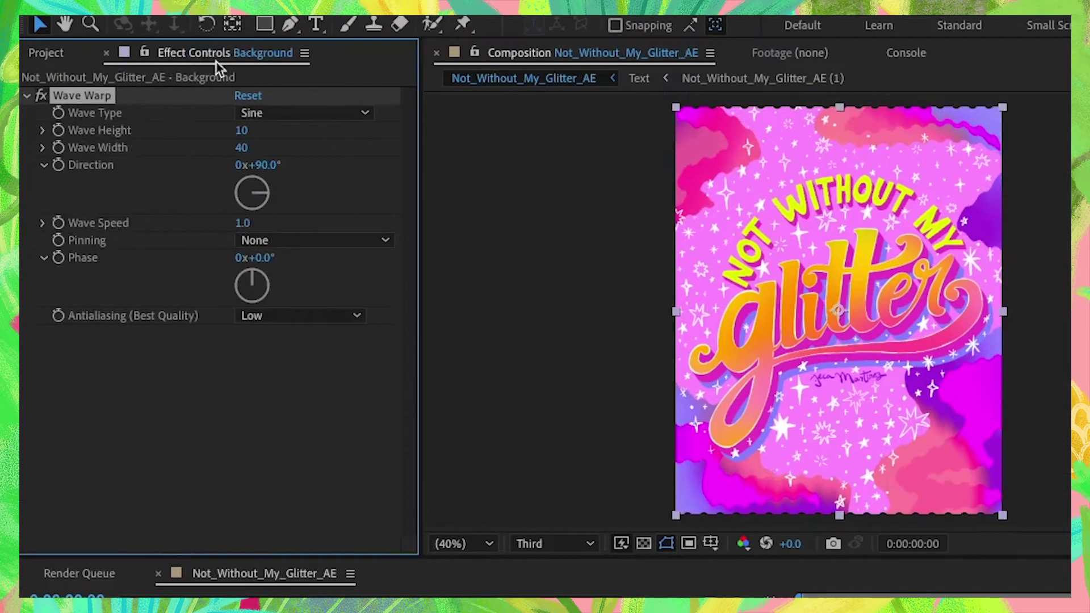
- Keep Sine wave type, set Wave Width 110 and Direction -7°, then preview the background
click(315, 112)
click(265, 136)
drag(239, 151, 253, 148)
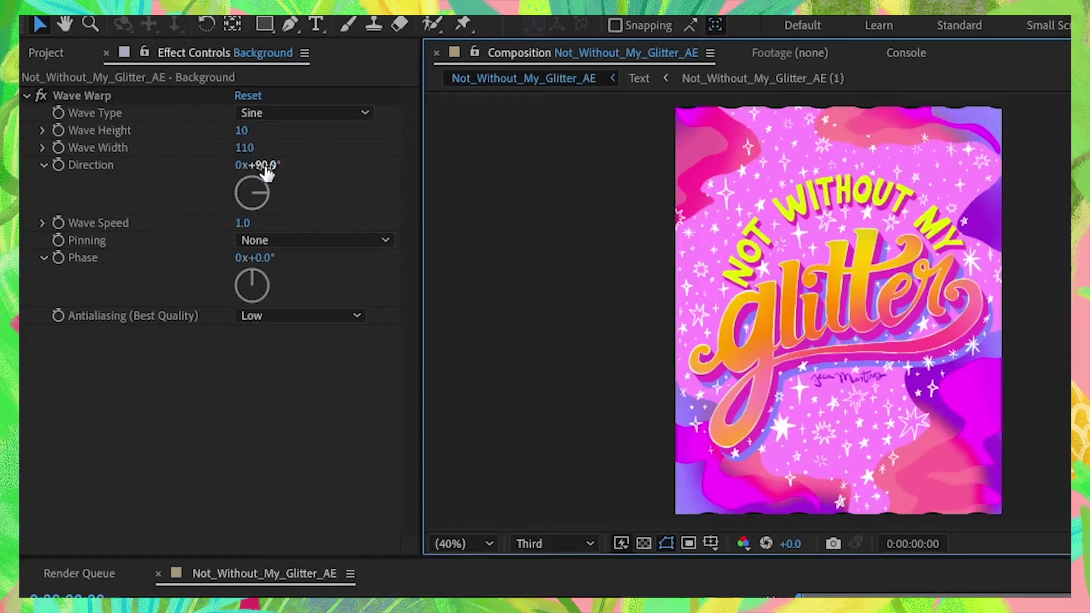
click(264, 166)
text(-7)
key(Return)
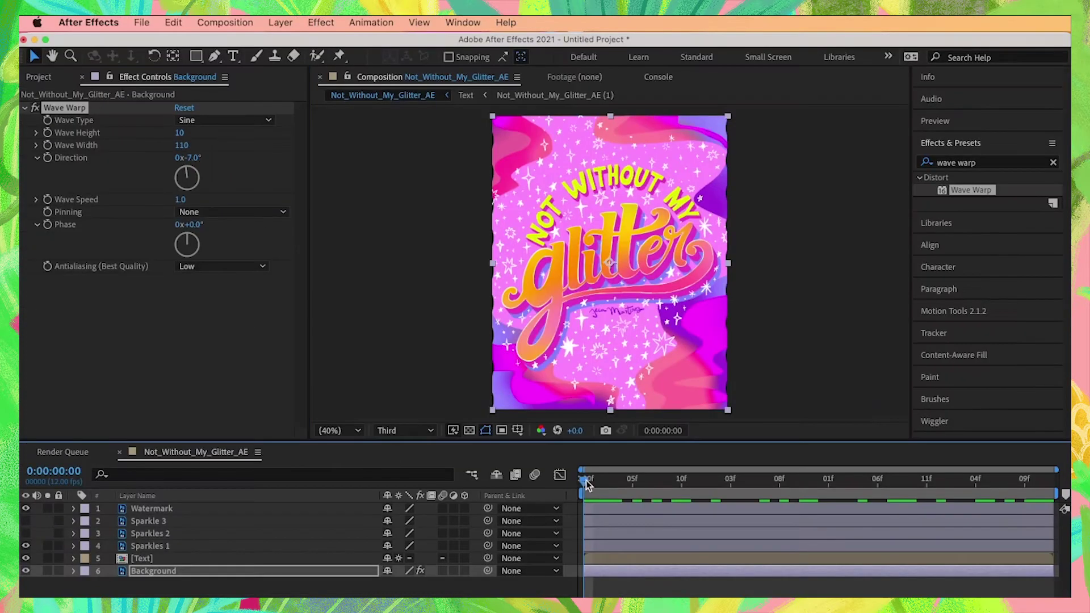
drag(585, 480, 1006, 478)
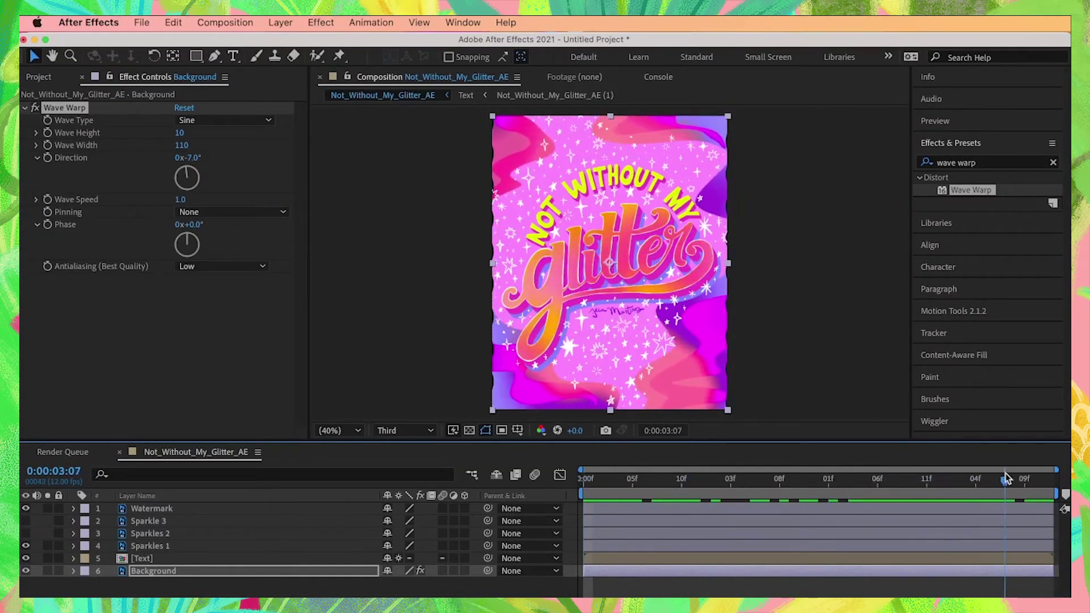
key(space)
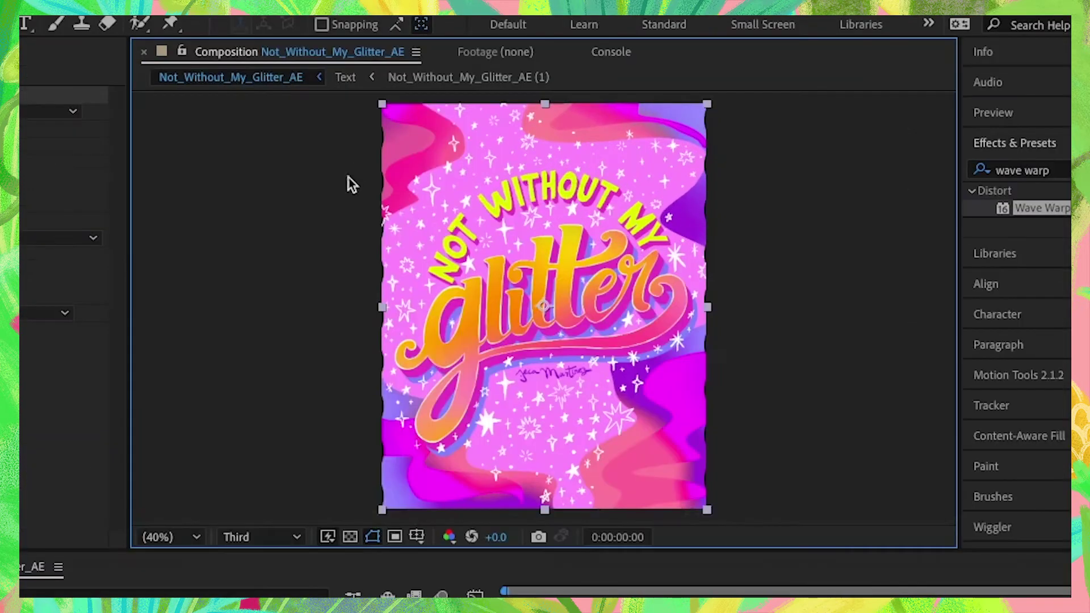
scroll(396, 320, up, 2)
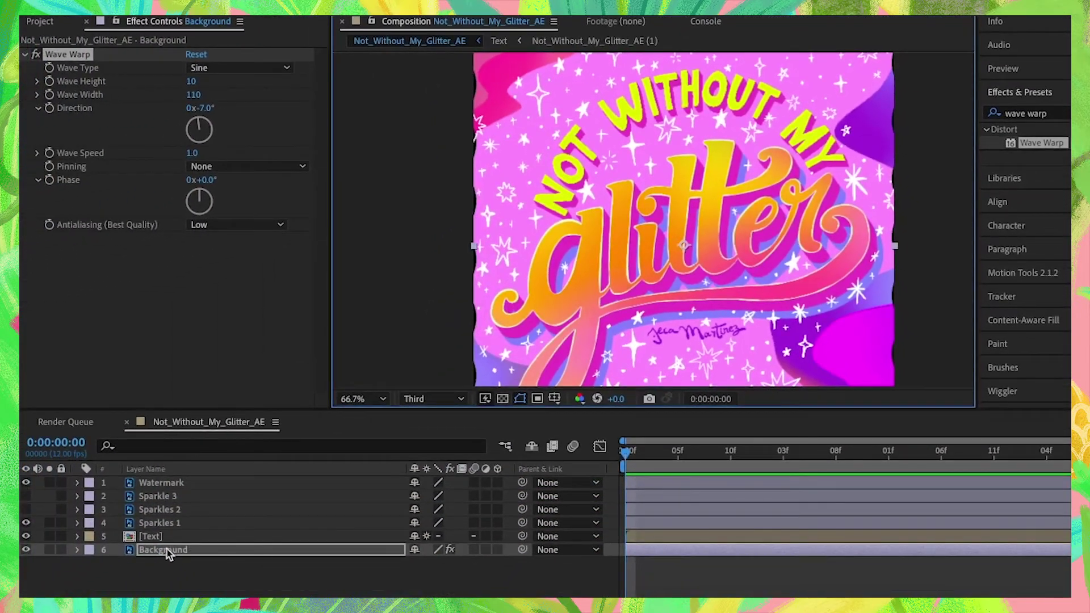
- Scale the Background layer up to 102.4% so the warped edges stay out of frame
click(178, 552)
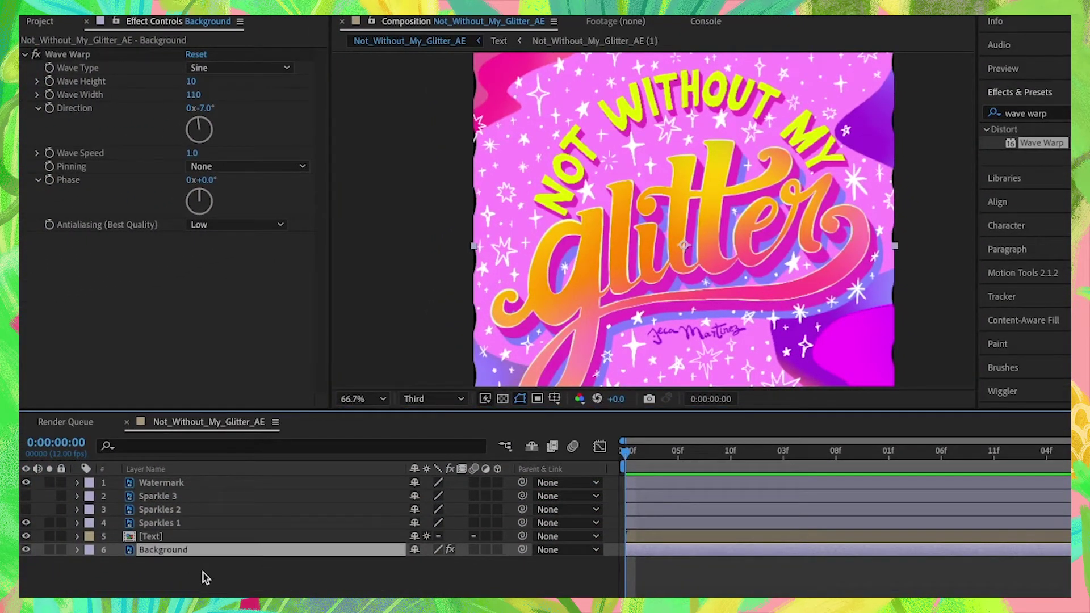
key(s)
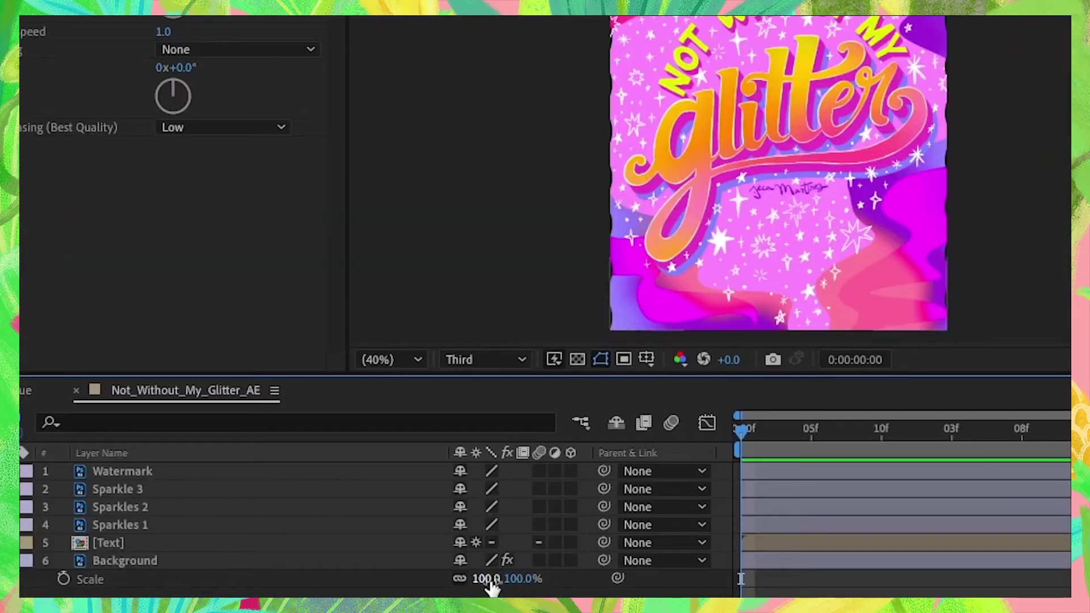
click(486, 579)
key(BackSpace)
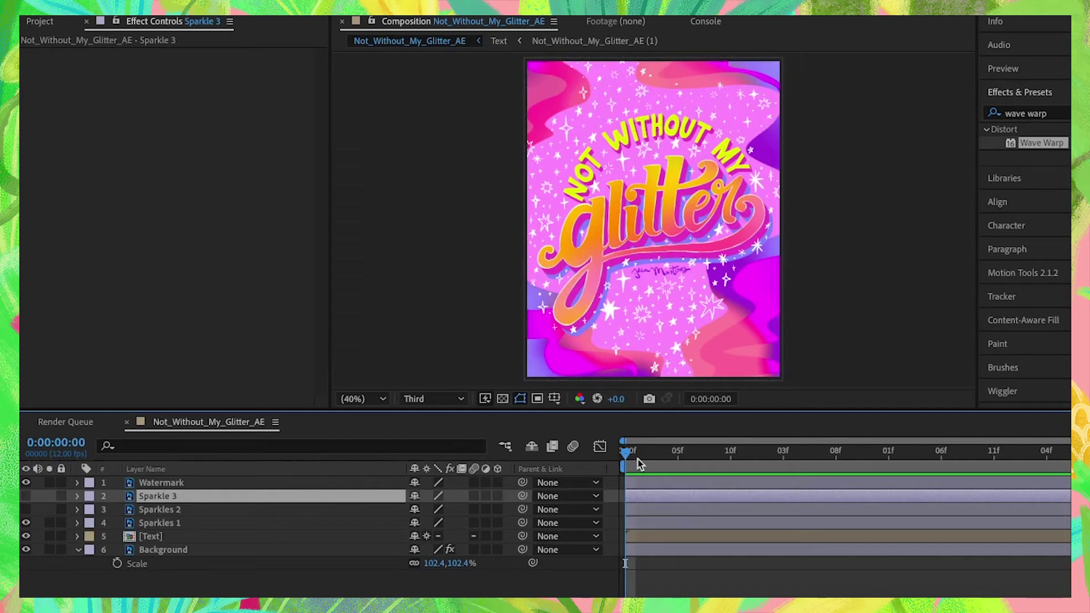
- Make all three sparkle layers visible and trim them to end at frame 2
drag(641, 454, 660, 473)
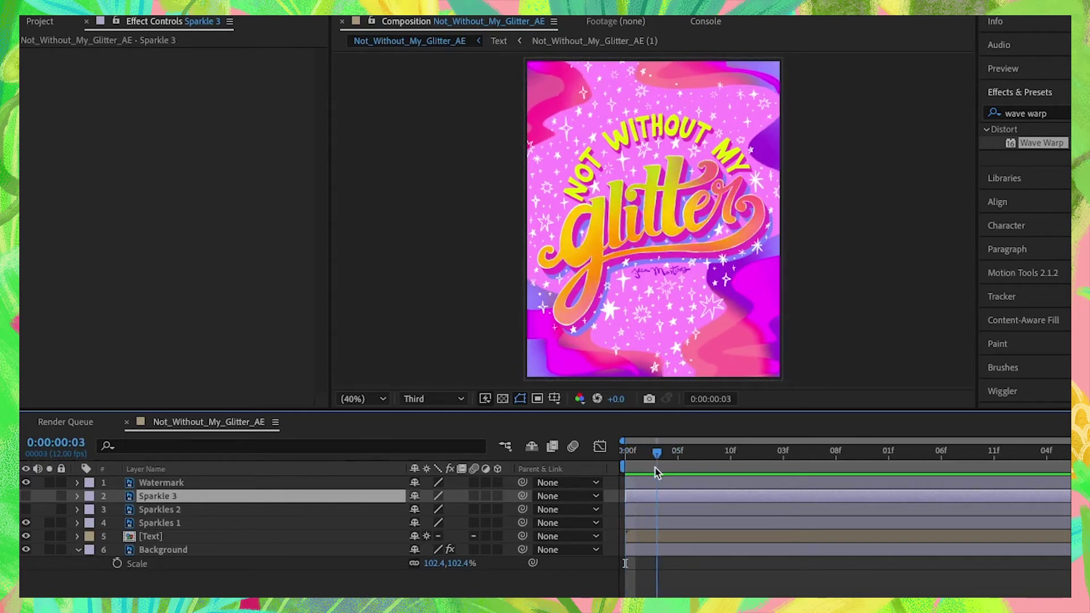
key(Home)
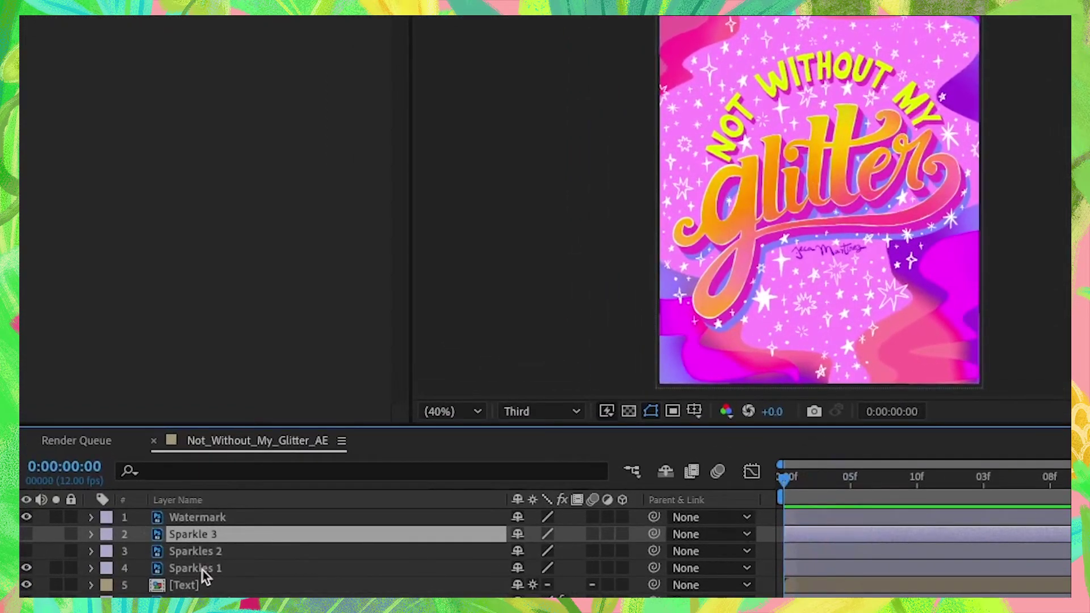
shift+click(237, 568)
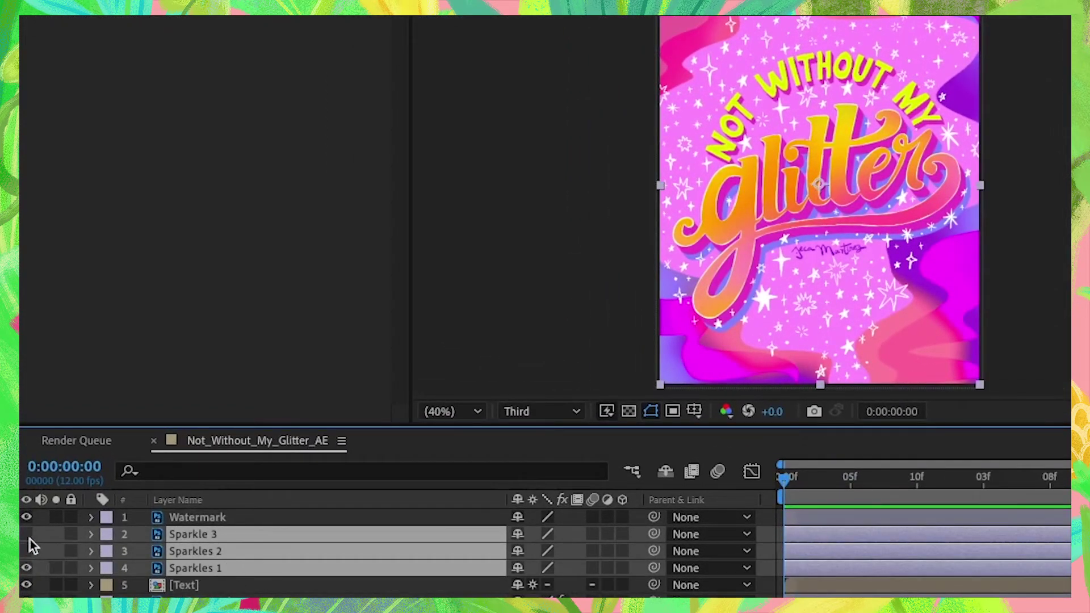
drag(27, 535, 27, 551)
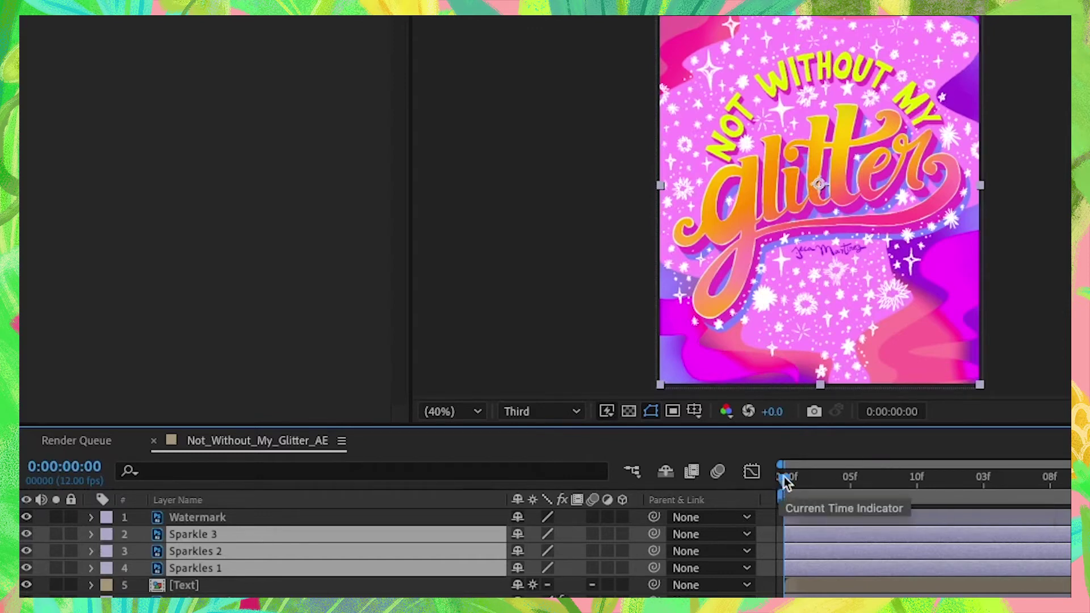
drag(786, 480, 823, 486)
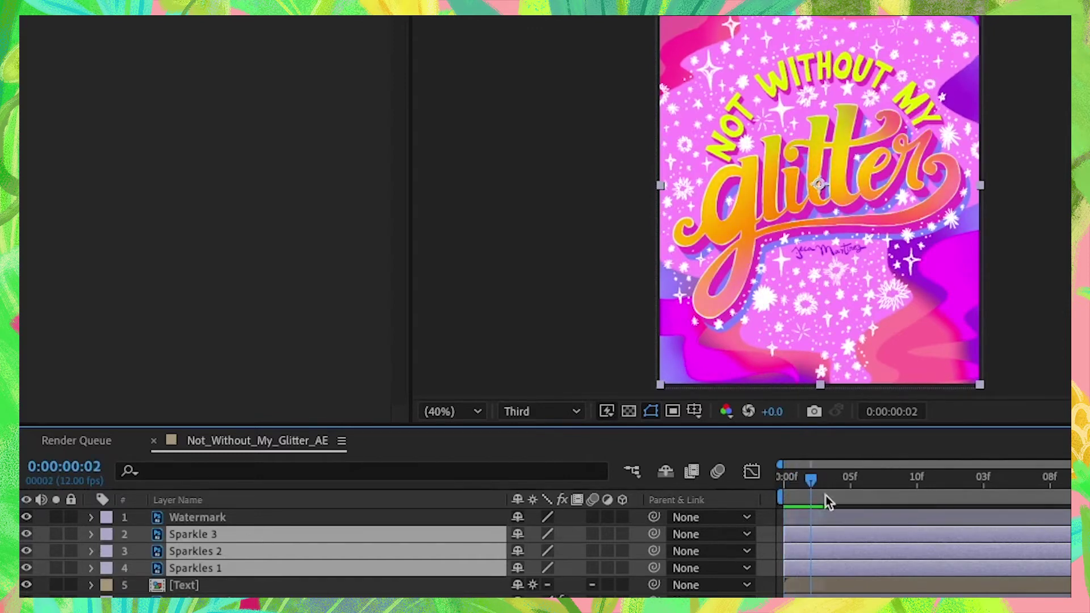
key(alt+bracketright)
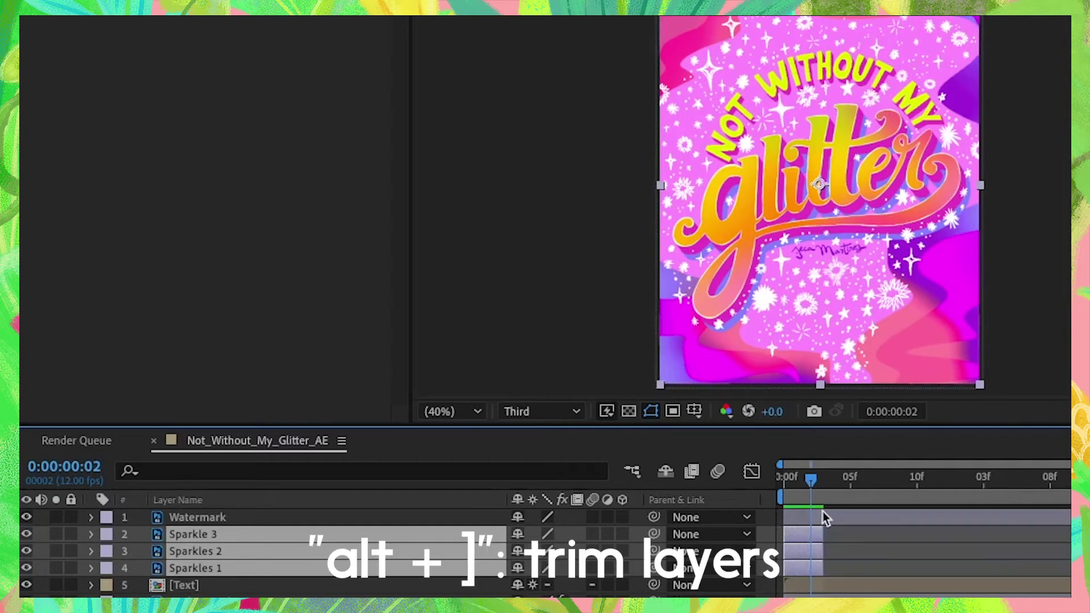
drag(832, 482, 784, 495)
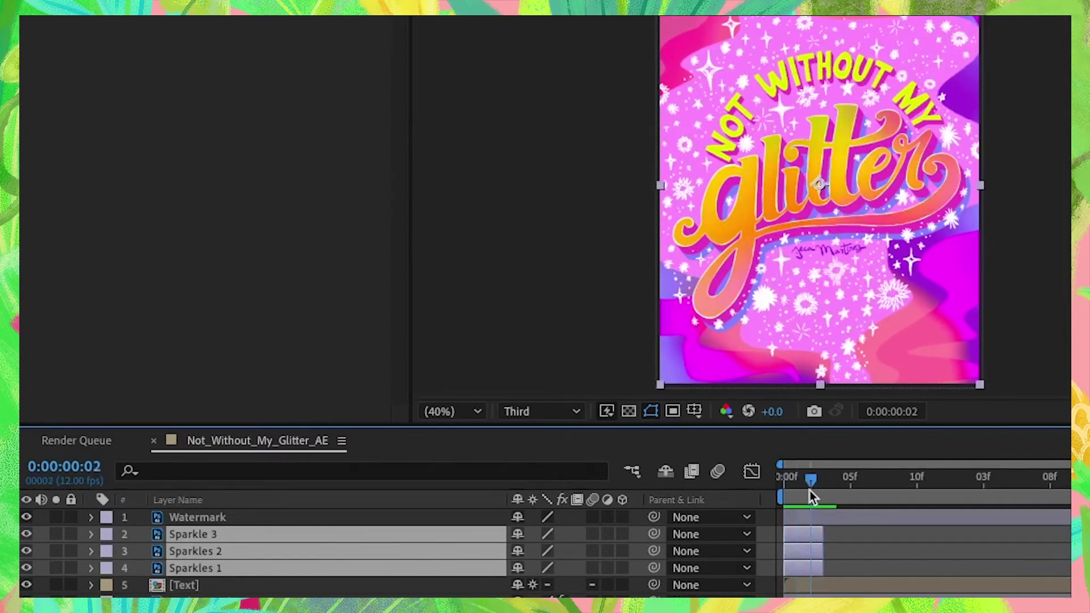
drag(811, 492, 783, 491)
- Slide Sparkles 2 later so it starts right after Sparkles 1
click(797, 553)
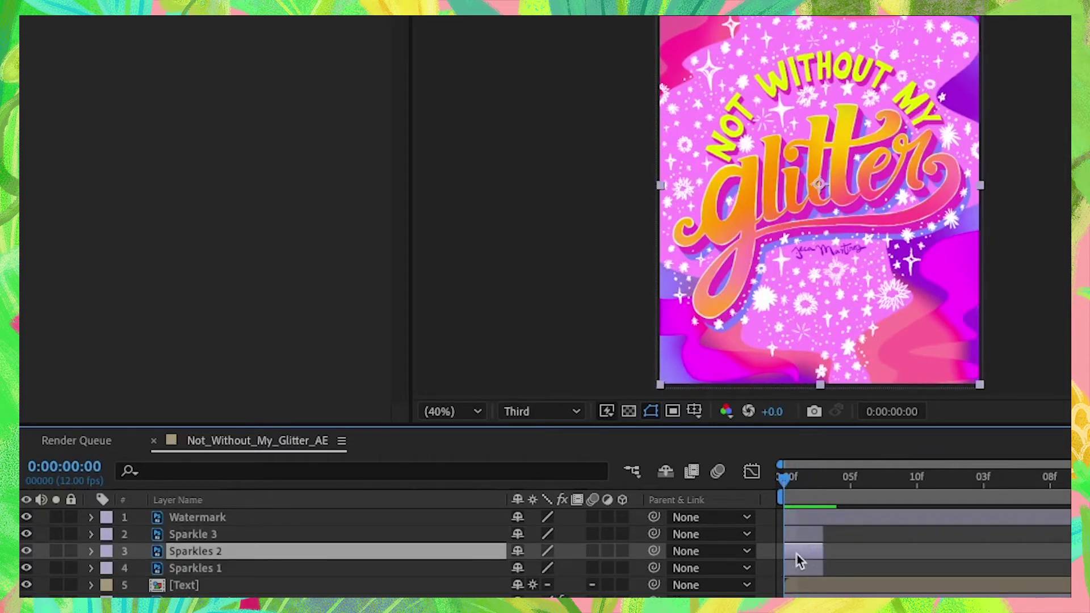
drag(799, 561, 882, 542)
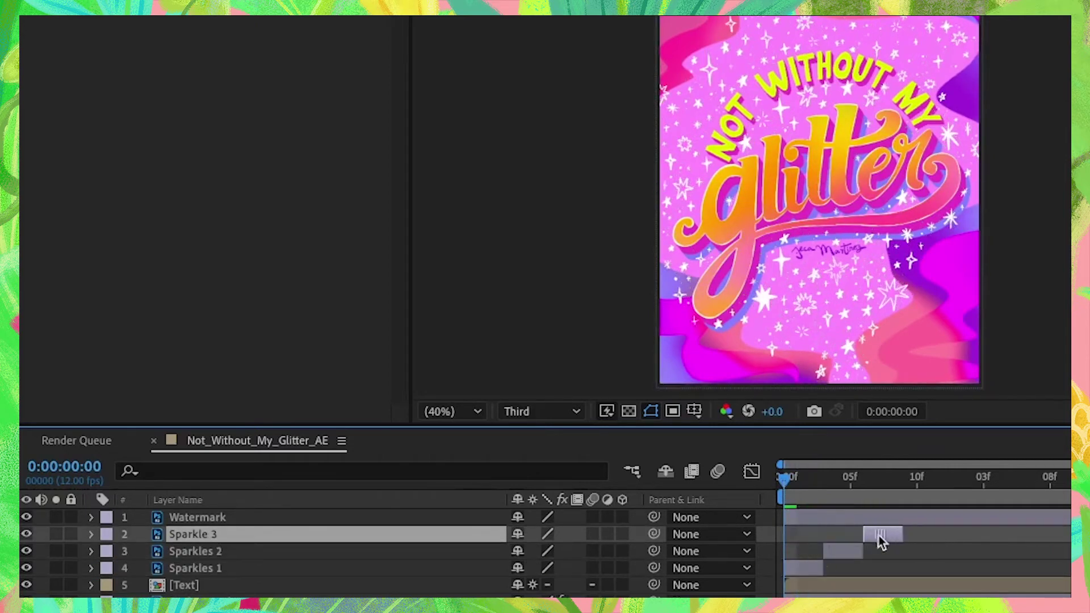
mouse_move(785, 492)
mouse_down()
mouse_move(878, 492)
mouse_move(783, 492)
mouse_up()
- Pre-compose the three sparkle layers as Comp-Sparkles with 'Adjust composition duration' checked
shift+click(228, 568)
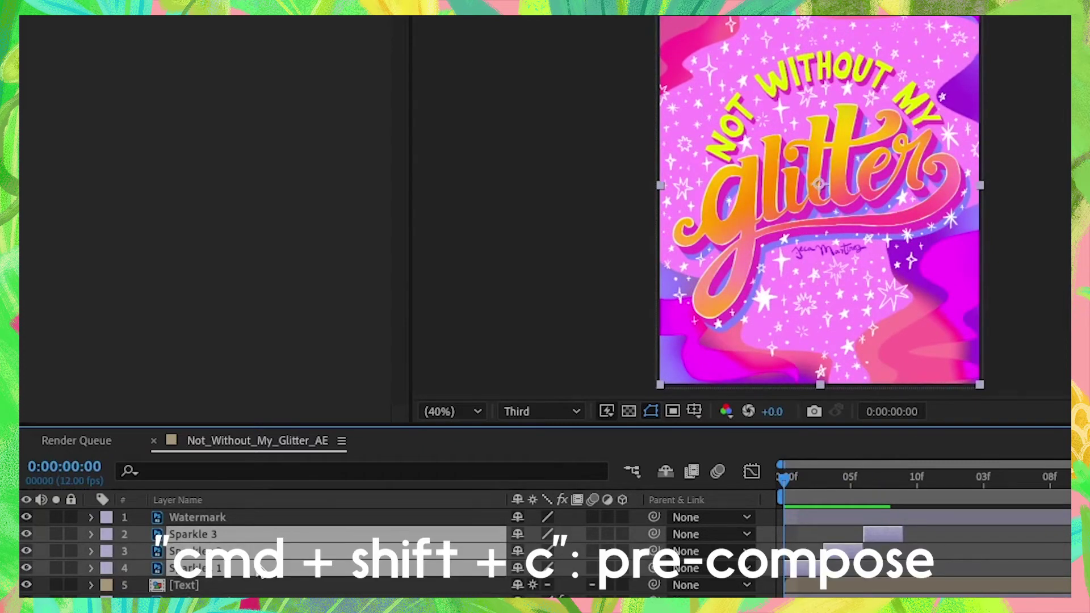
key(super+shift+c)
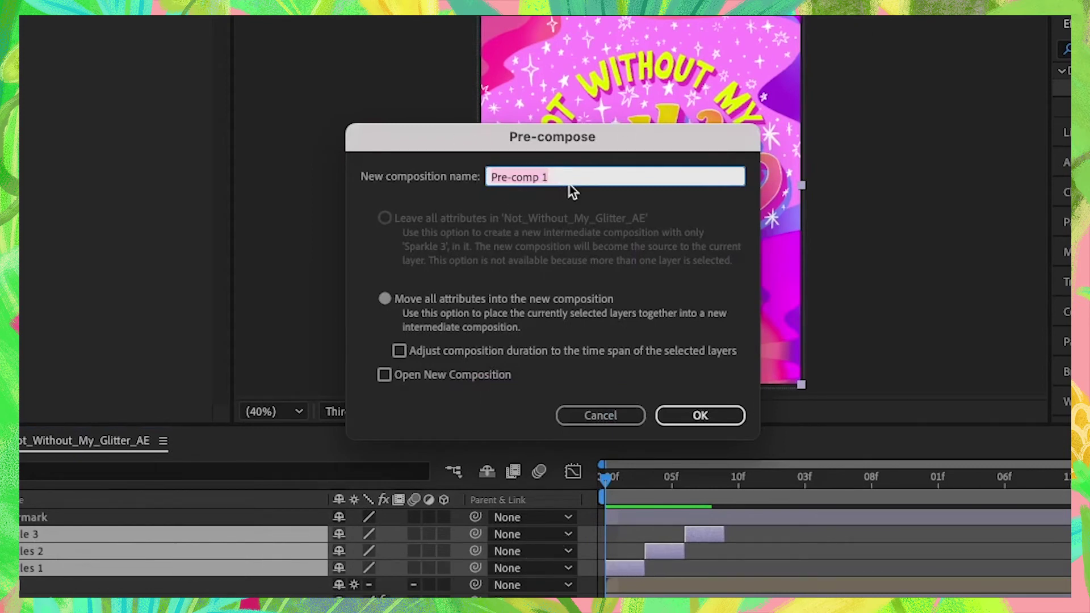
text(Comp-Sparkles)
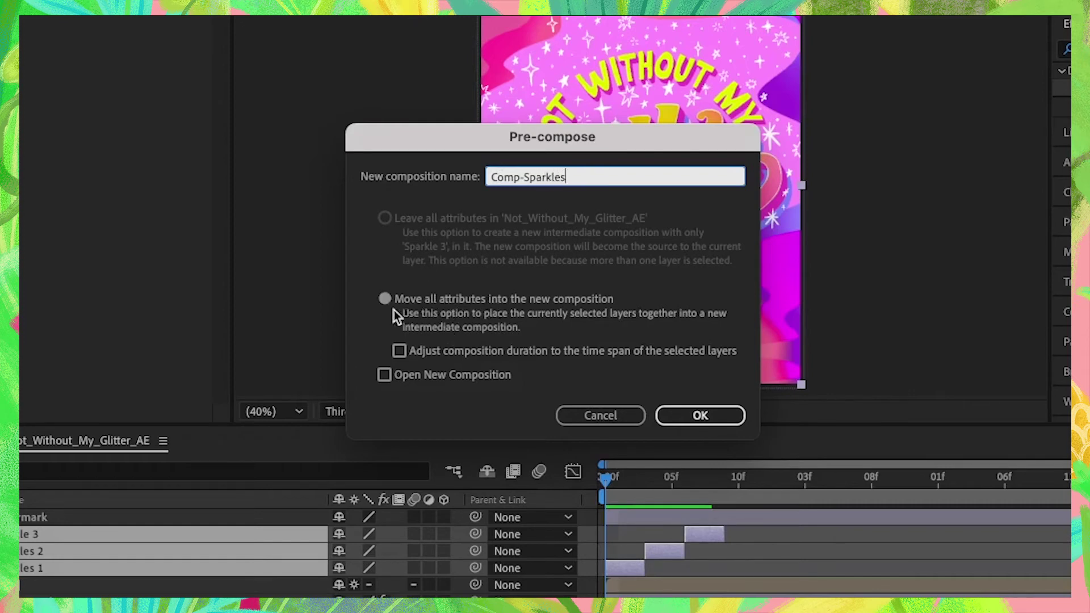
click(399, 352)
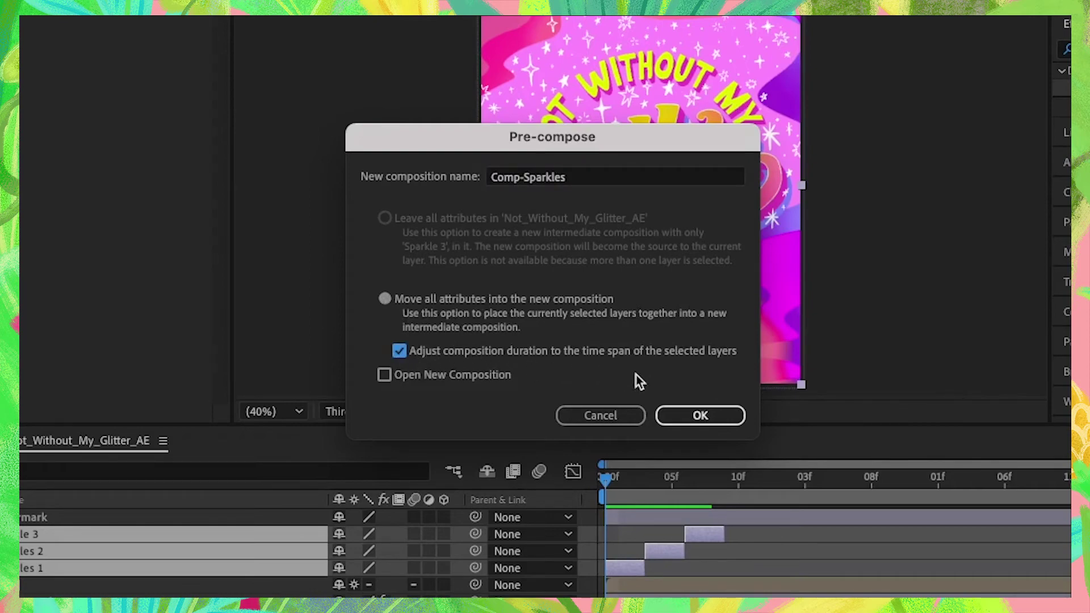
click(702, 416)
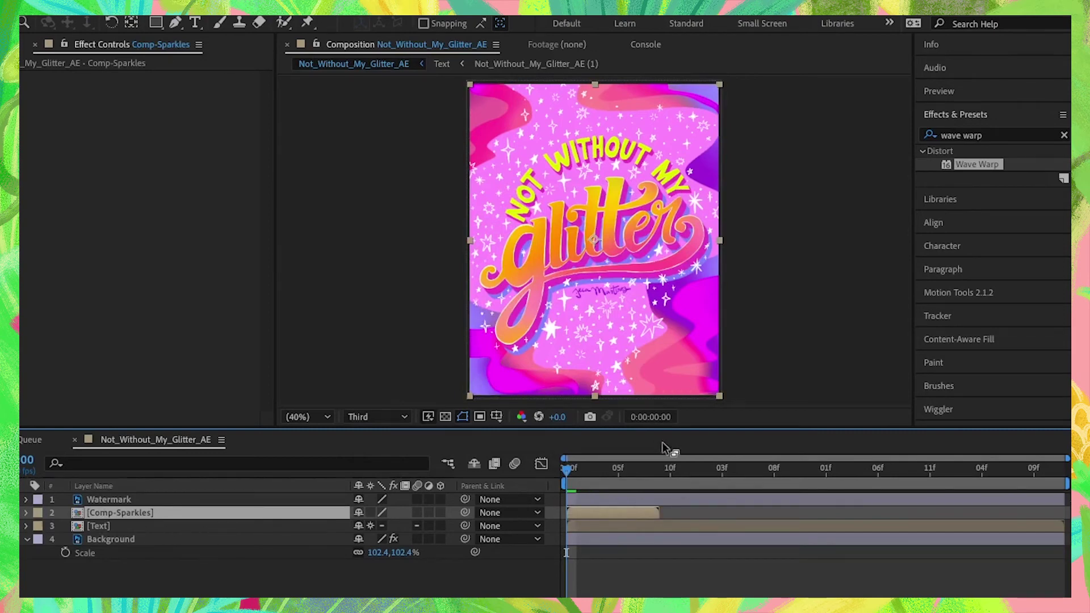
- Enable Time Remapping on the Comp-Sparkles layer
click(629, 470)
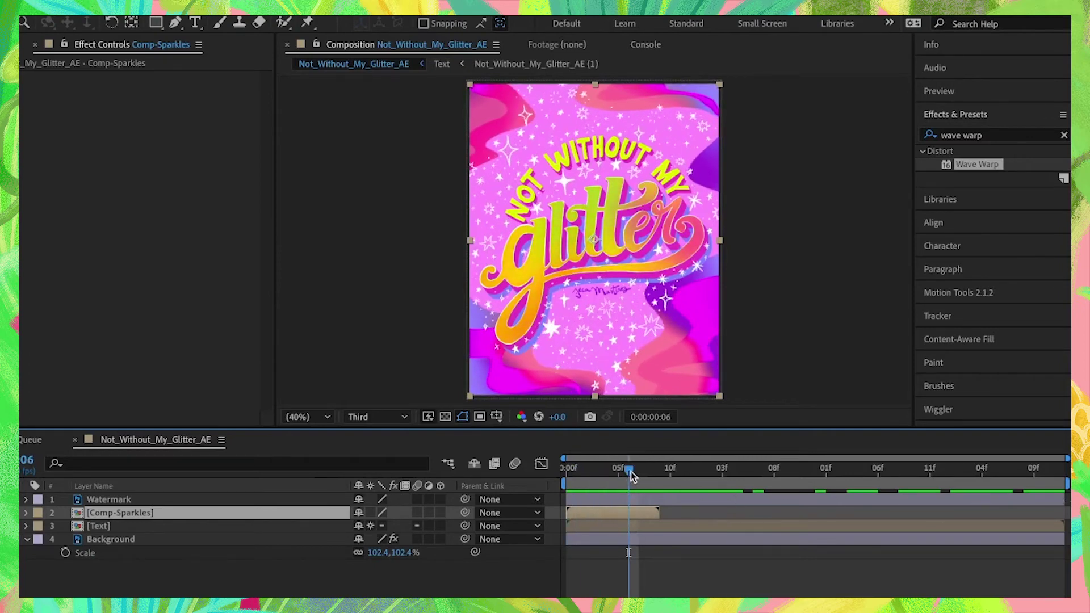
drag(630, 472, 560, 473)
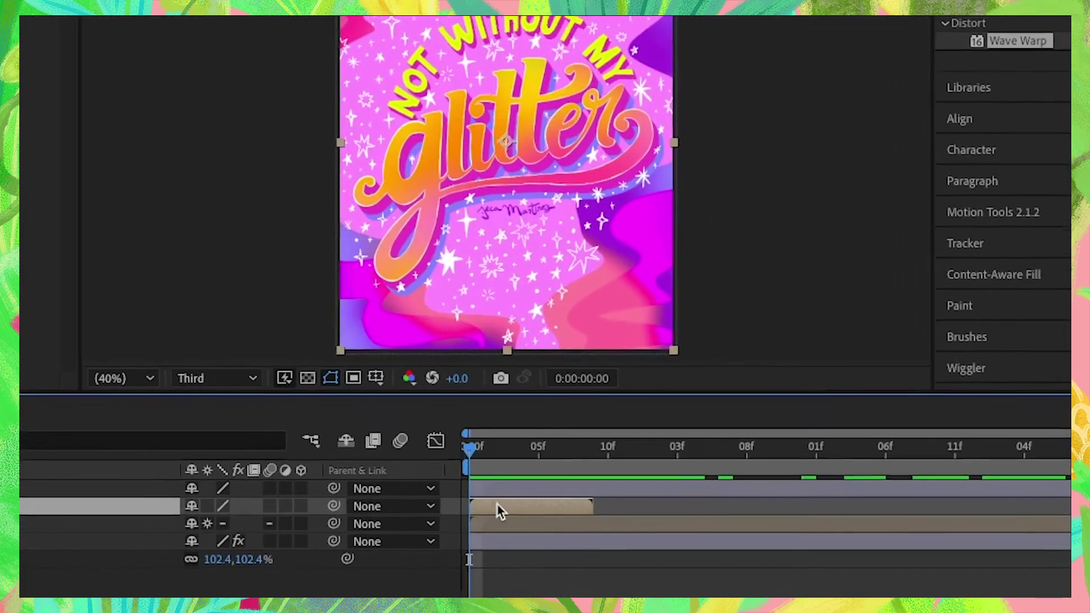
right_click(591, 513)
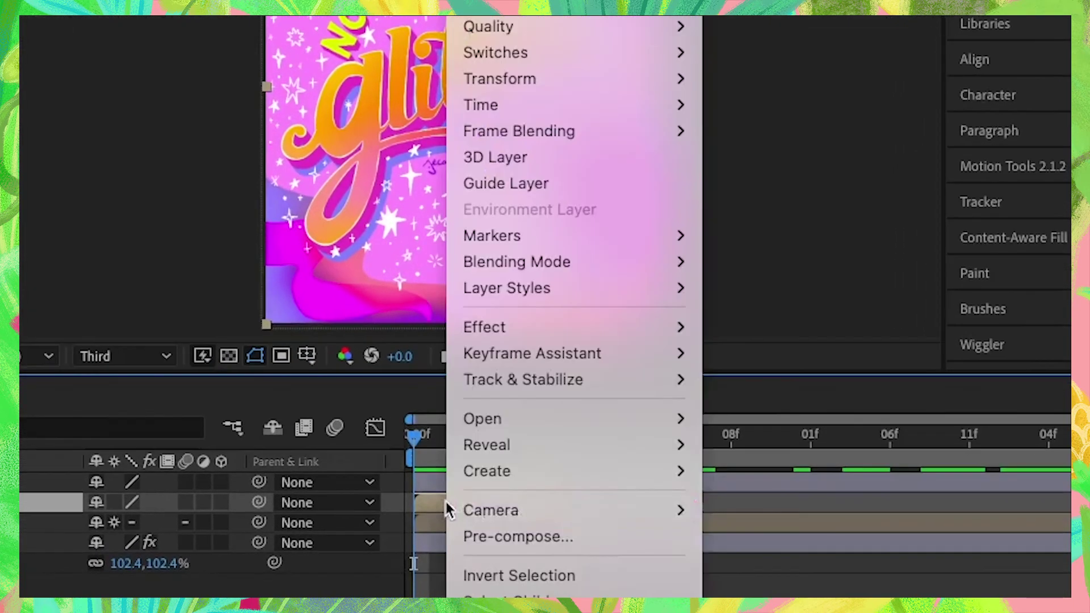
mouse_move(477, 105)
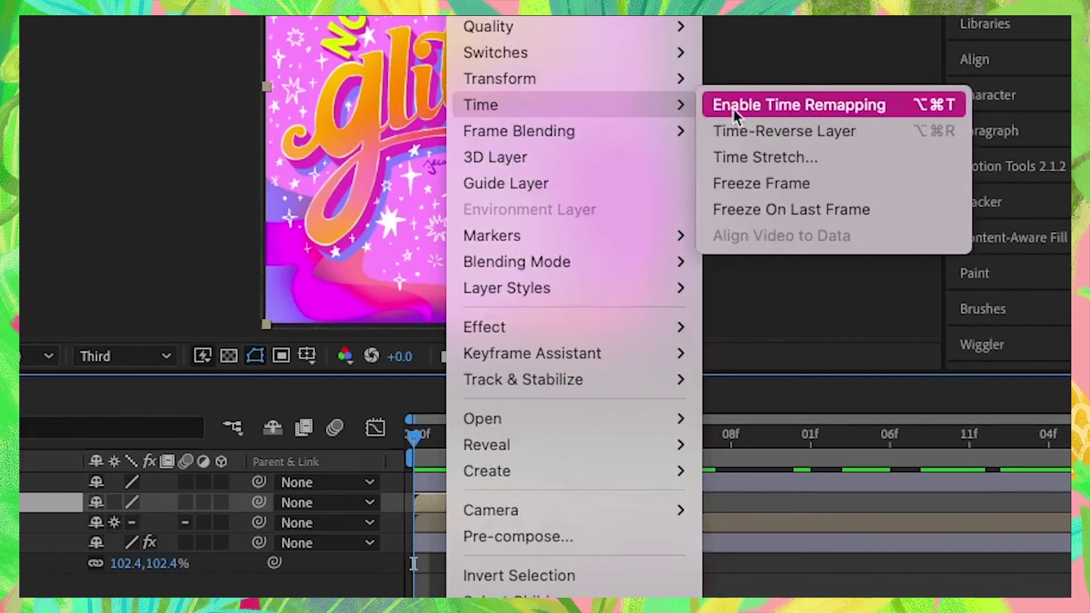
click(751, 103)
- Add a Time Remap keyframe at frame 8 and select the extra keyframe near frame 10
click(558, 439)
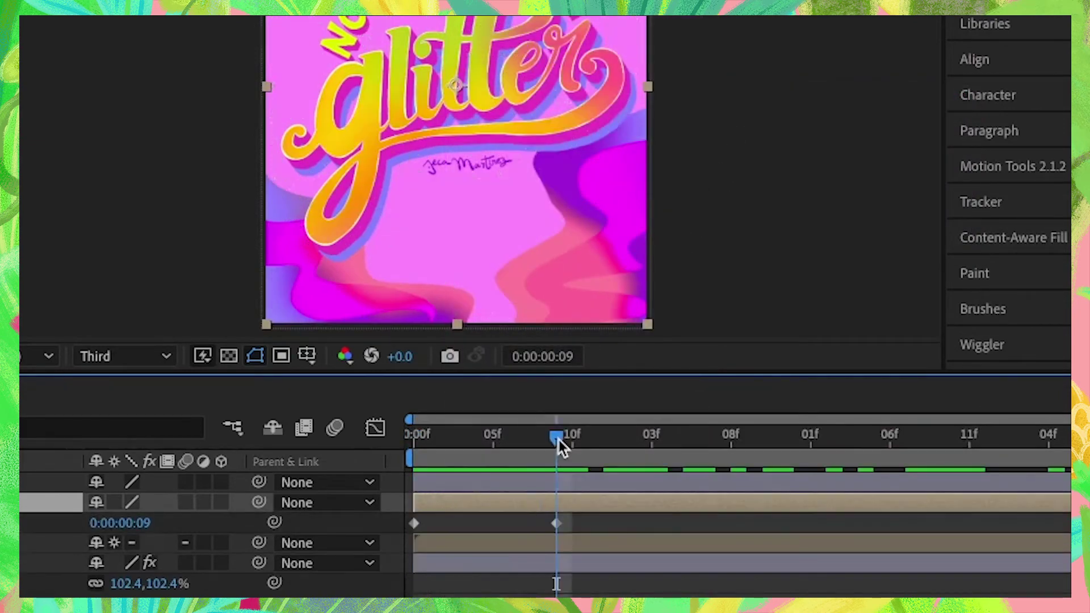
drag(556, 441, 539, 446)
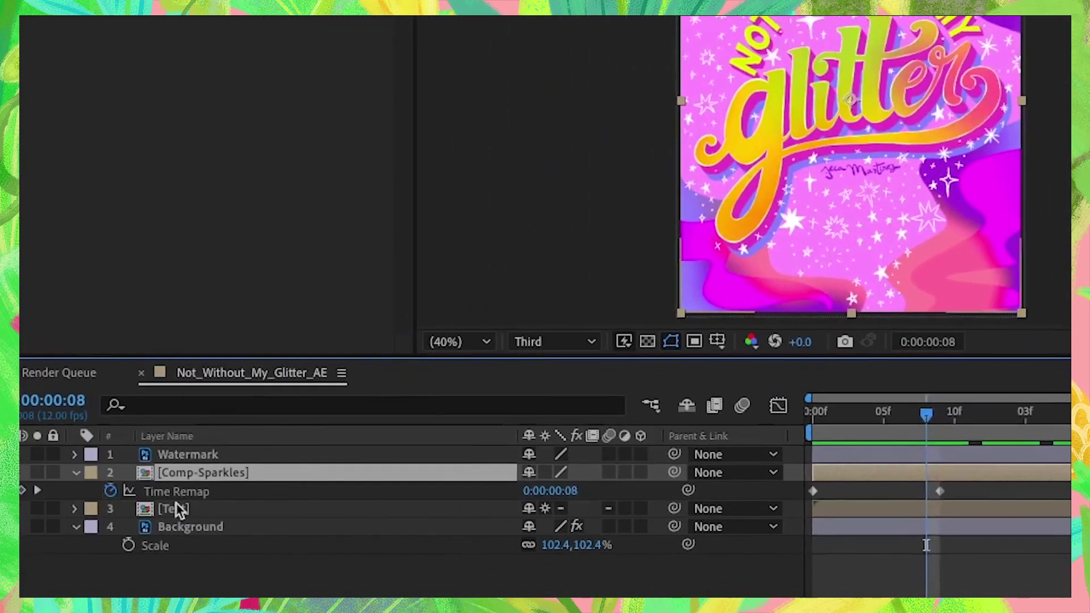
key(alt+shift+t)
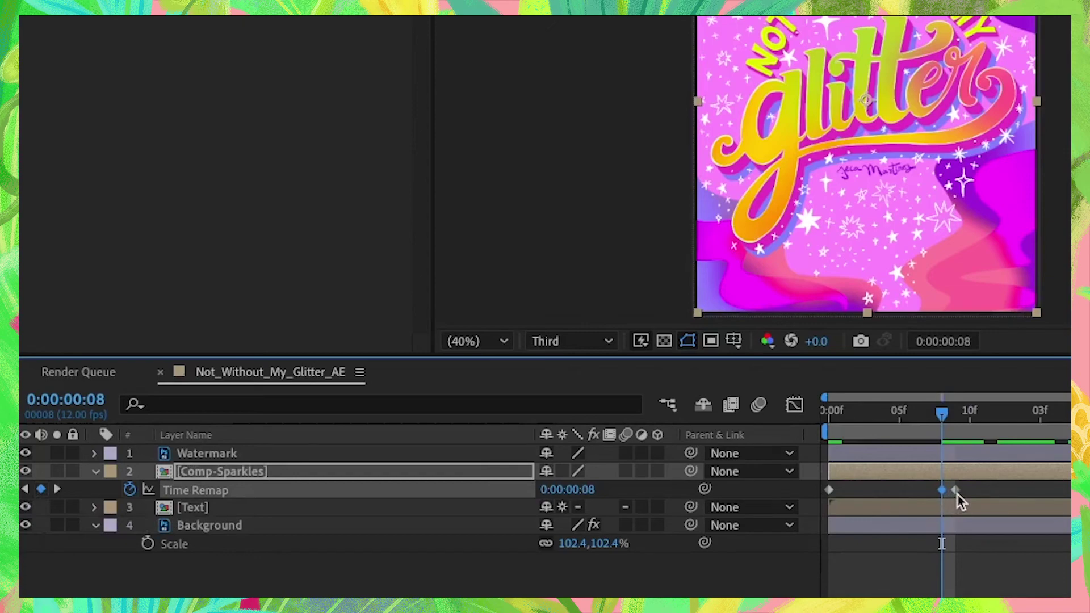
click(956, 490)
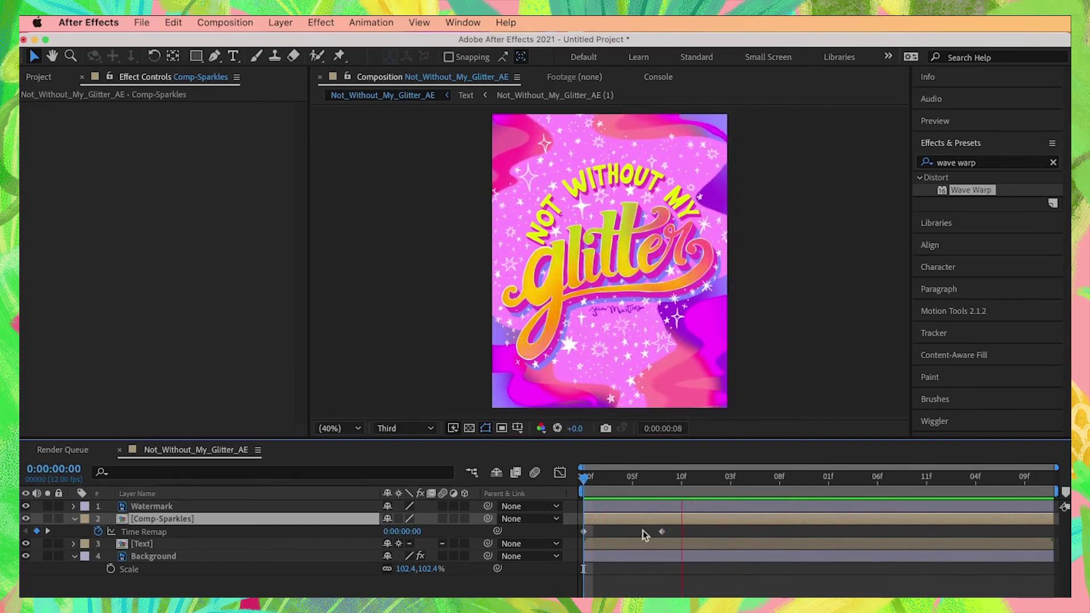
- Stop the preview and add Not_Without_My_Glitter_AE to the Adobe Media Encoder queue
click(644, 495)
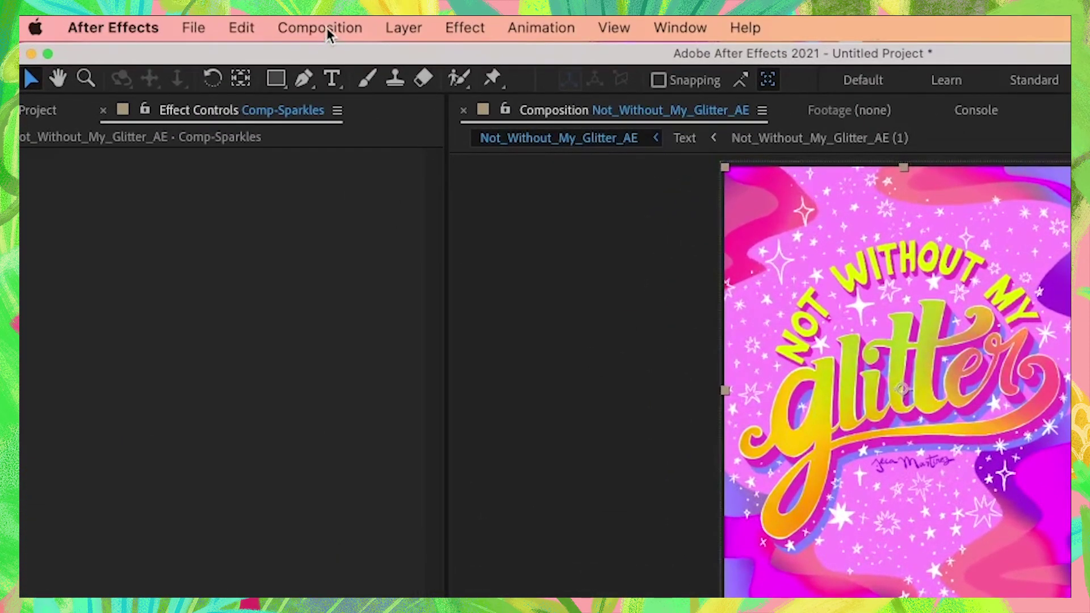
click(244, 22)
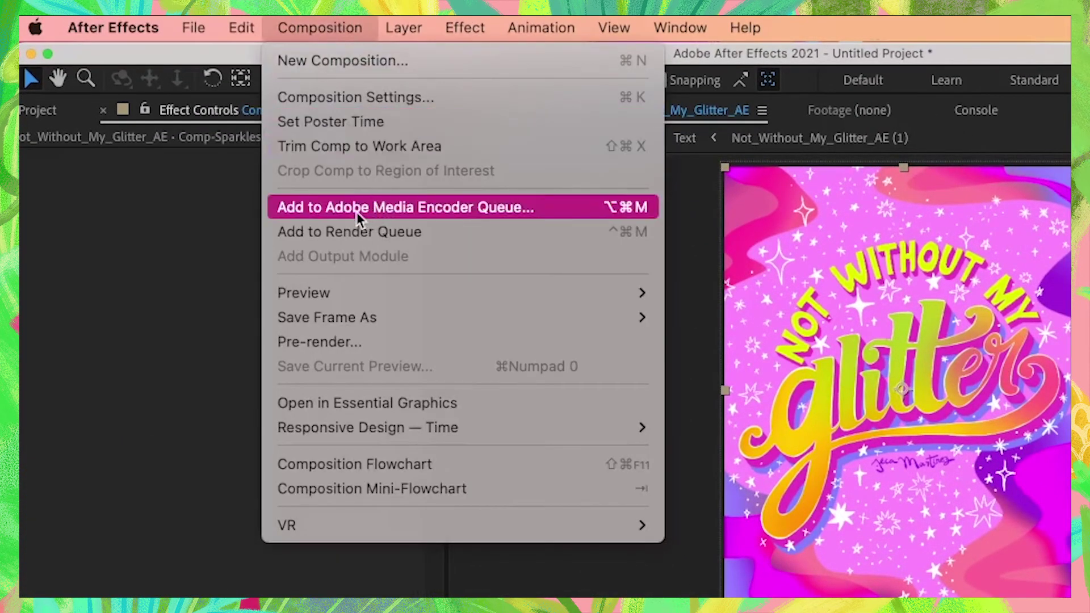
click(431, 209)
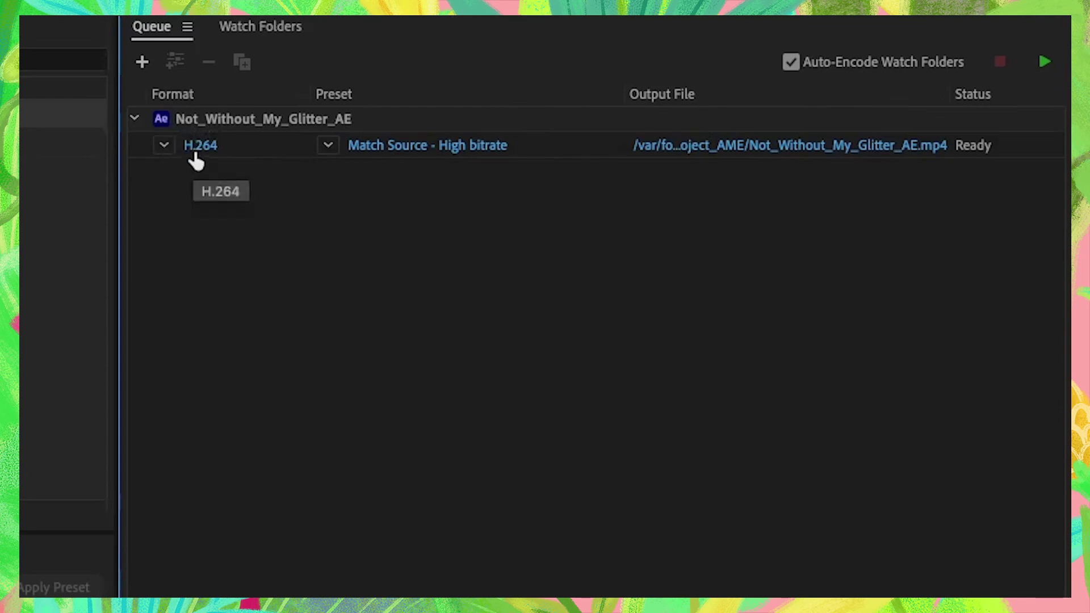
- Keep H.264 format with the Match Source - High bitrate preset and start the queue
click(170, 146)
click(196, 418)
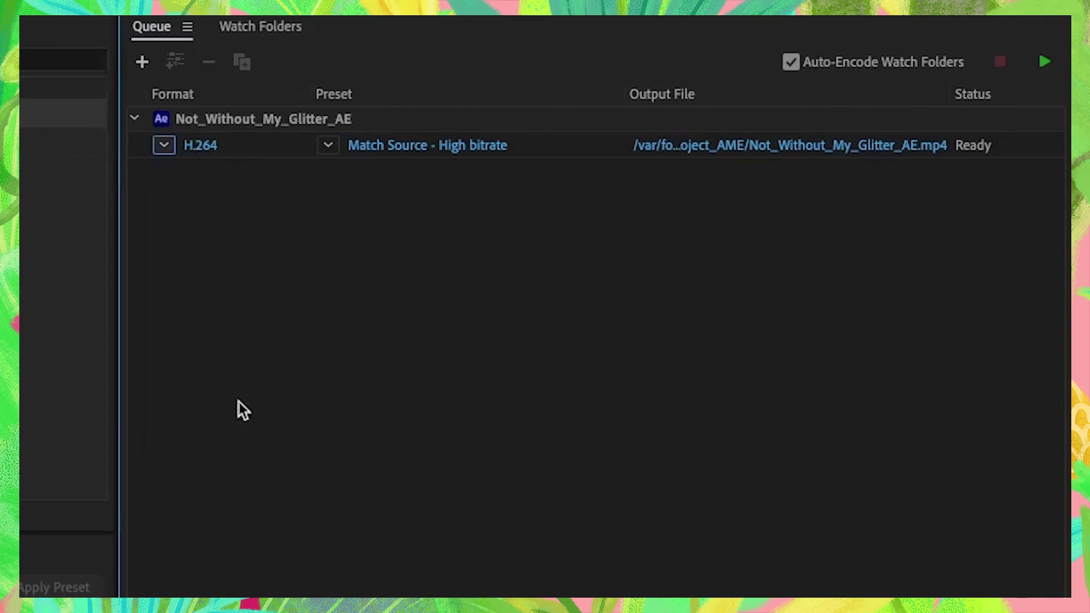
click(330, 146)
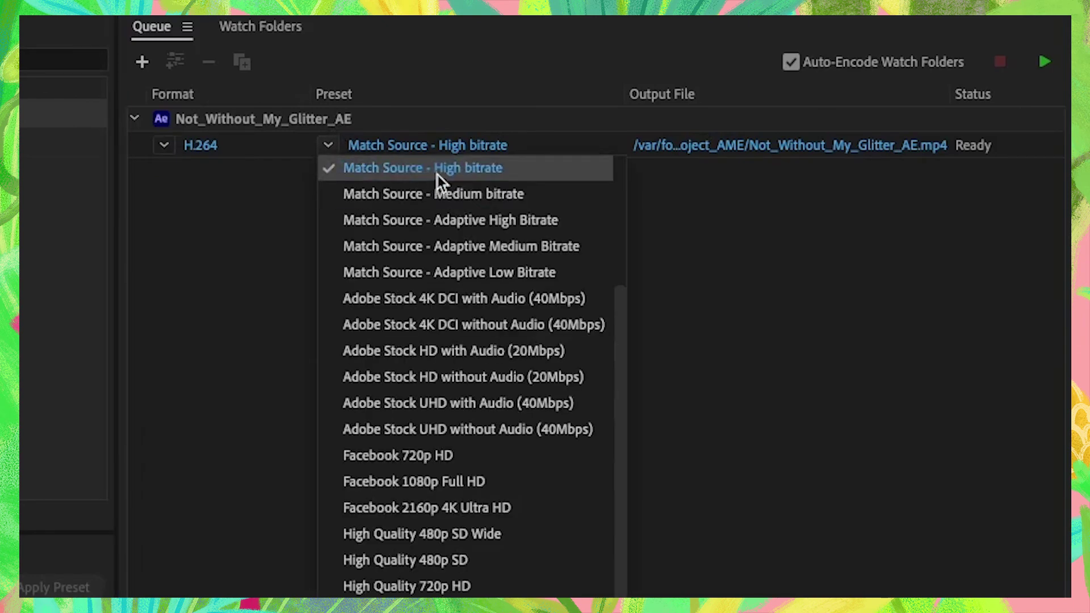
click(520, 172)
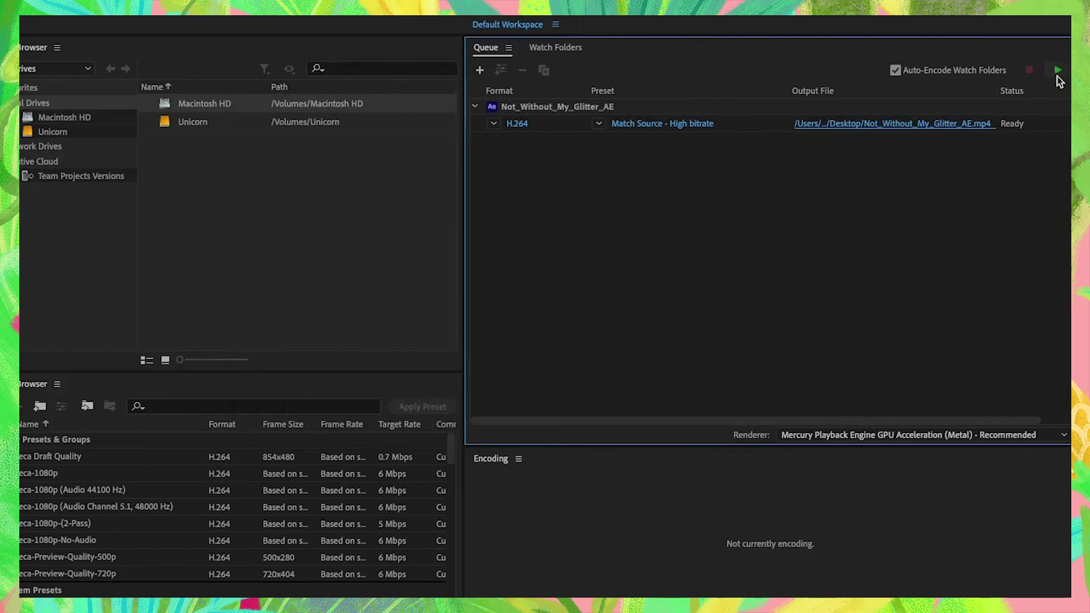
click(1057, 72)
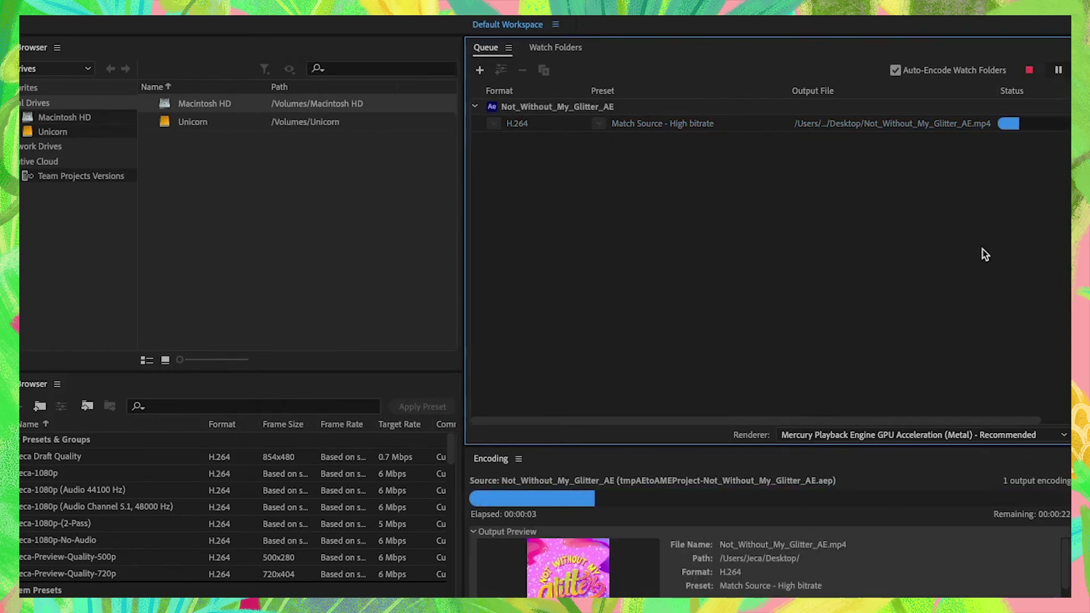